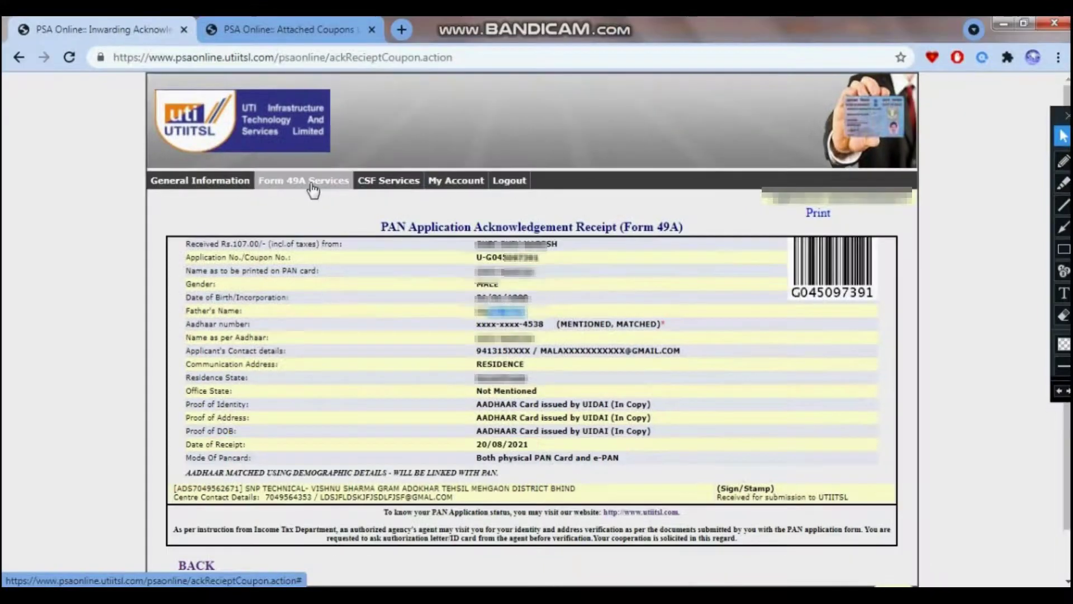
# Open the Edit Pre Form cases list under Form 49A services and check its columns
pyautogui.click(313, 189)
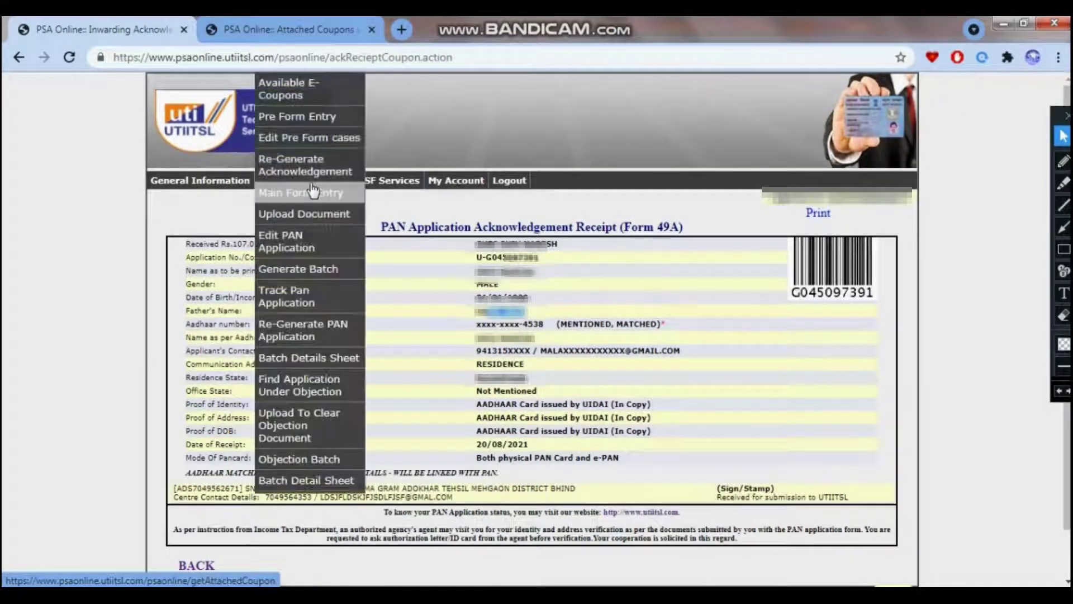
pyautogui.click(305, 138)
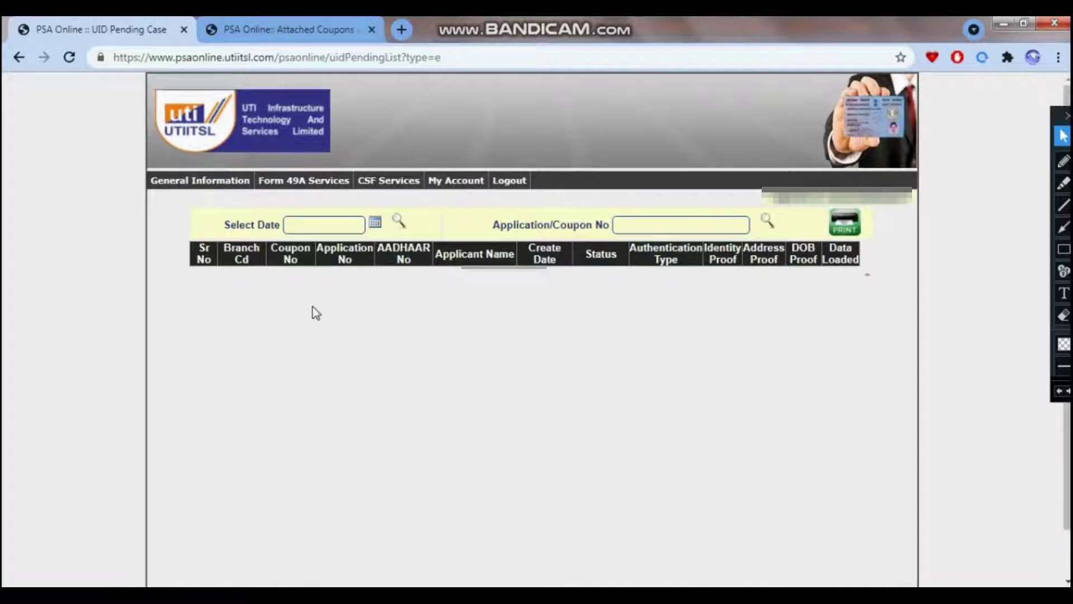
pyautogui.doubleClick(286, 250)
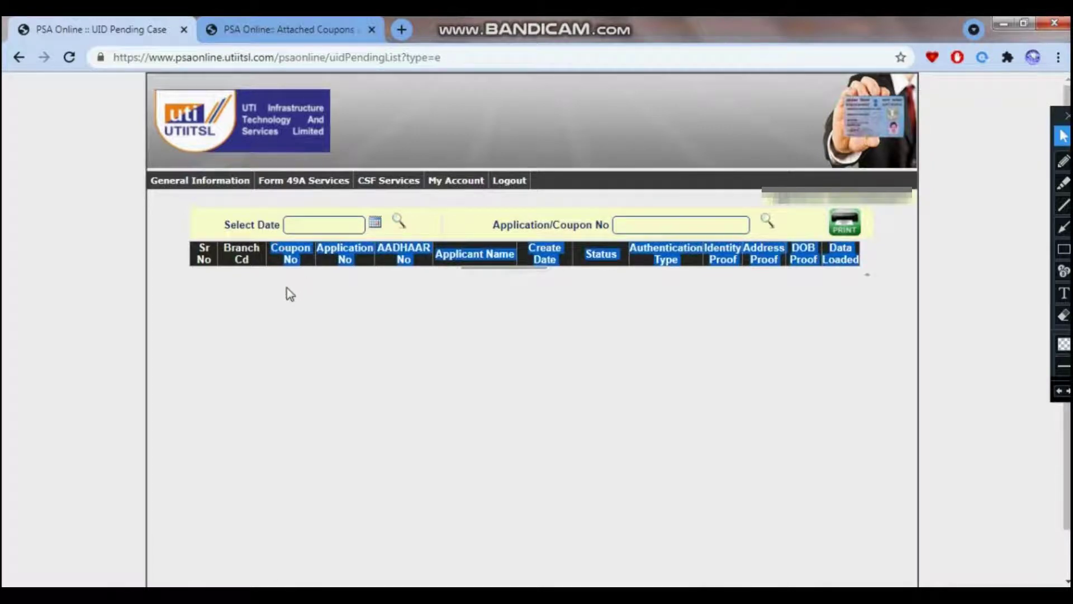
pyautogui.click(289, 282)
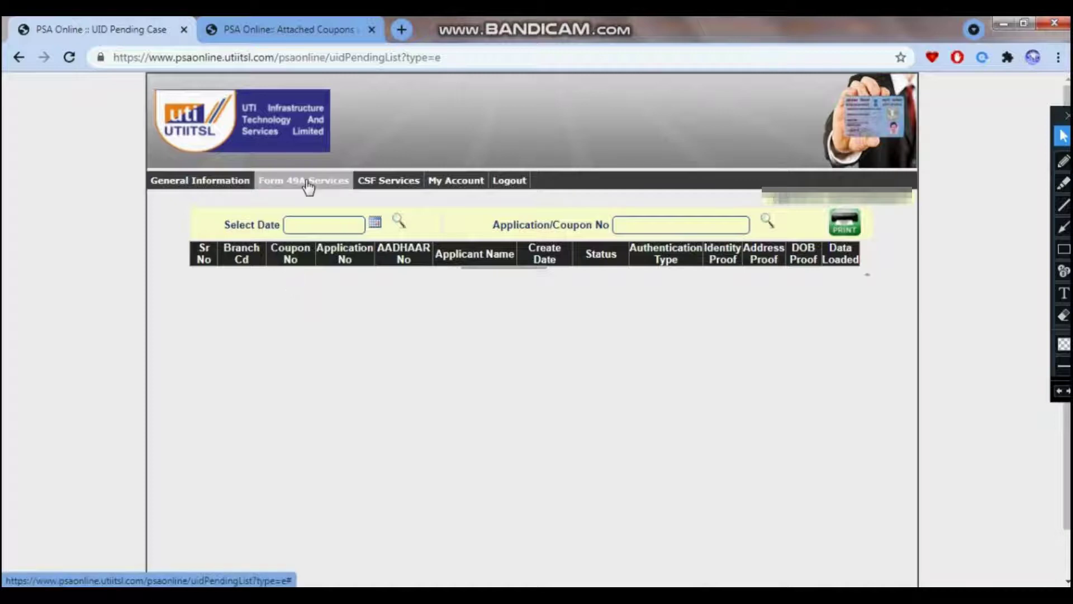
# Go to Main Form Entry and open the listed applicant's Form 49A application
pyautogui.moveTo(308, 187)
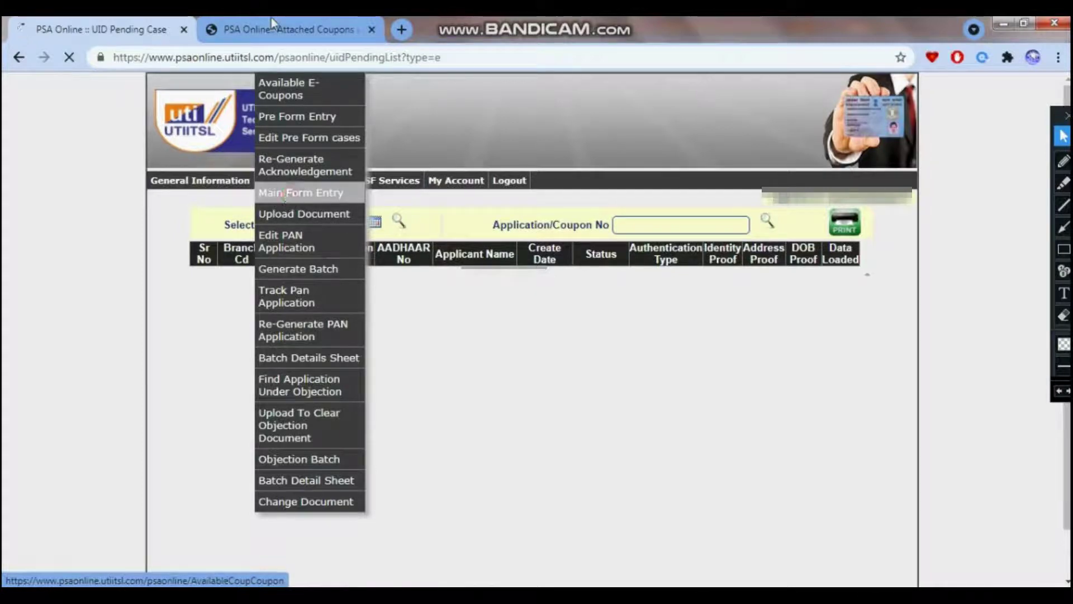
pyautogui.click(289, 196)
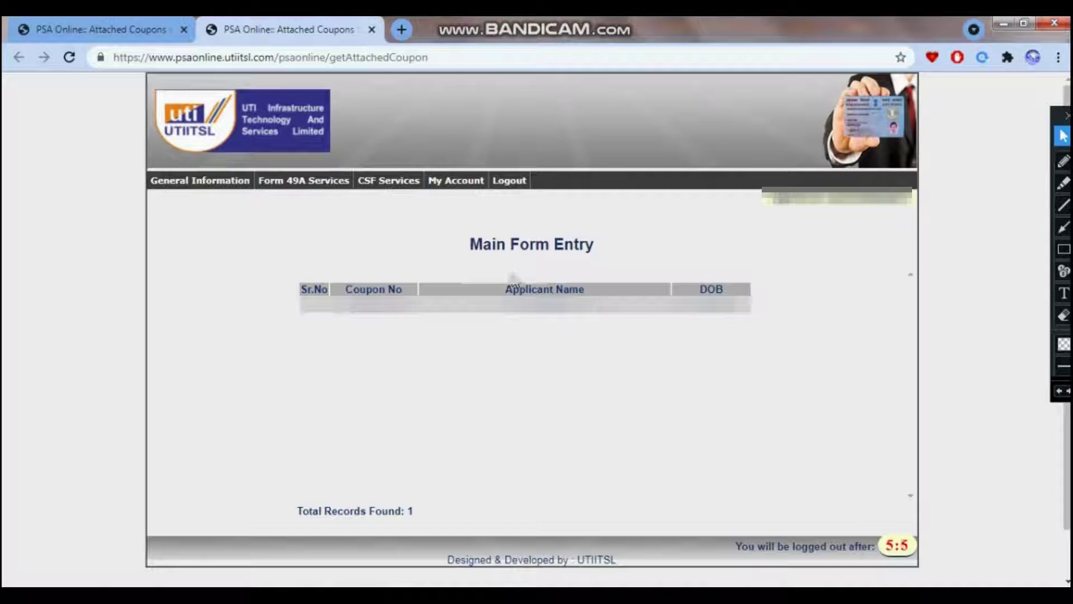
pyautogui.click(386, 316)
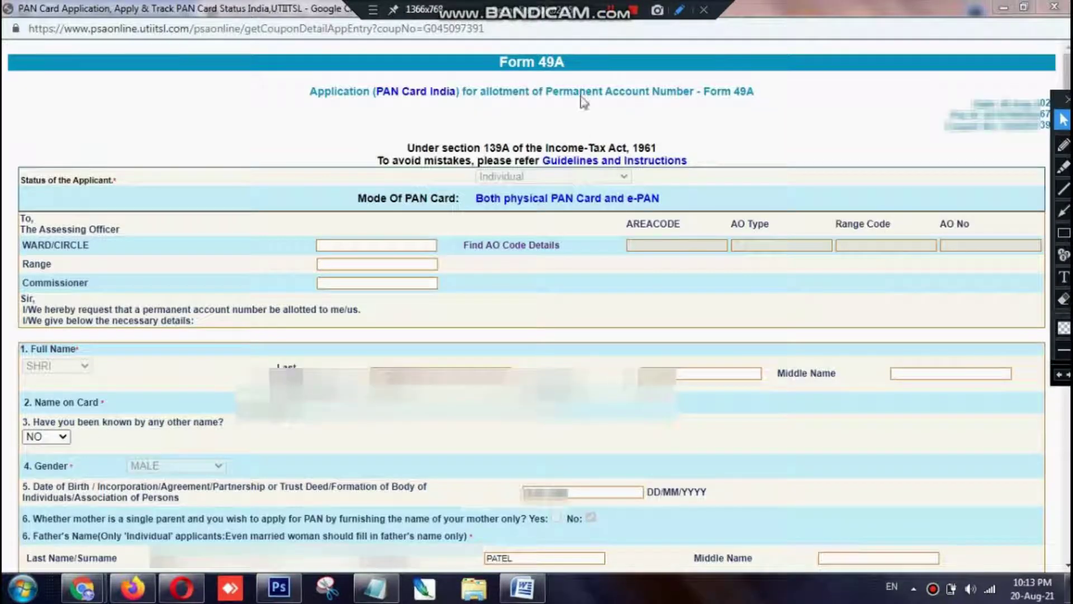
# Fill in the flat/door/block number and the premises/building/village name in the residential address section
pyautogui.scroll(-2, 665, 134)
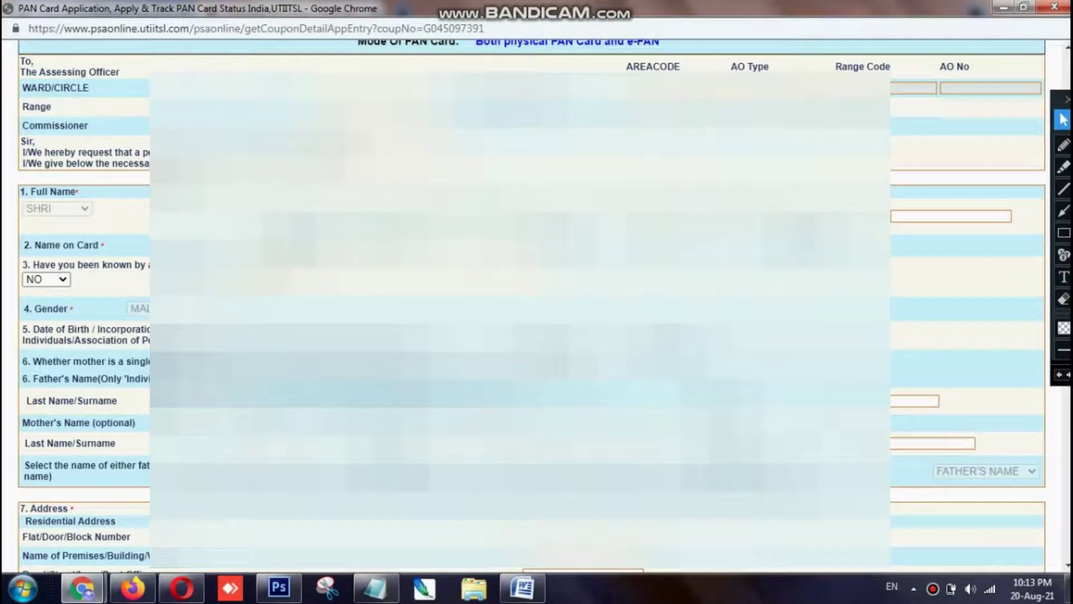
pyautogui.scroll(-2, 532, 302)
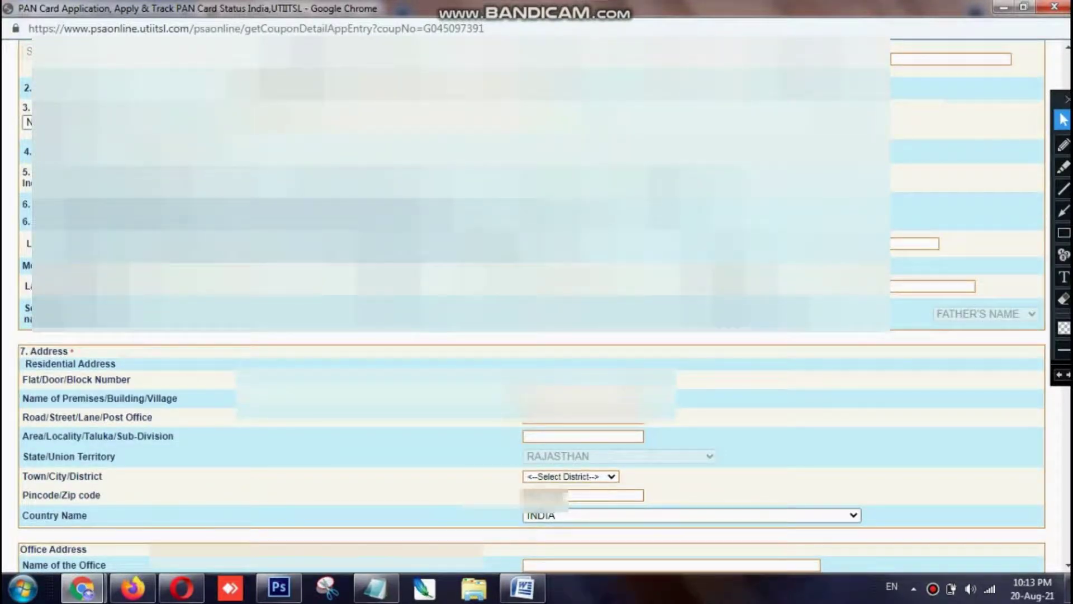
pyautogui.scroll(-2, 415, 241)
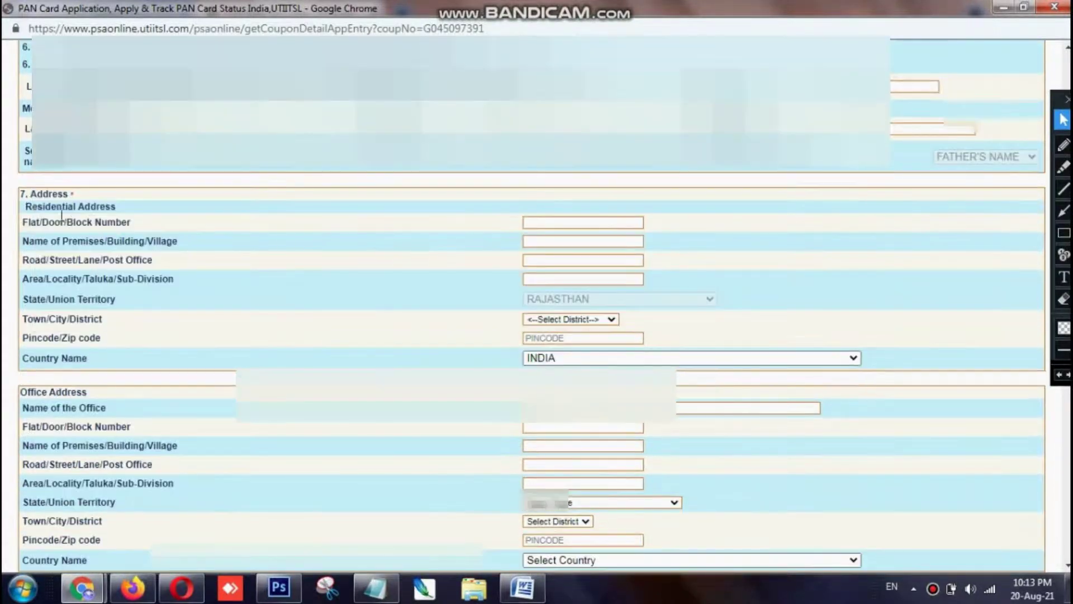
pyautogui.moveTo(29, 192); pyautogui.dragTo(96, 338)
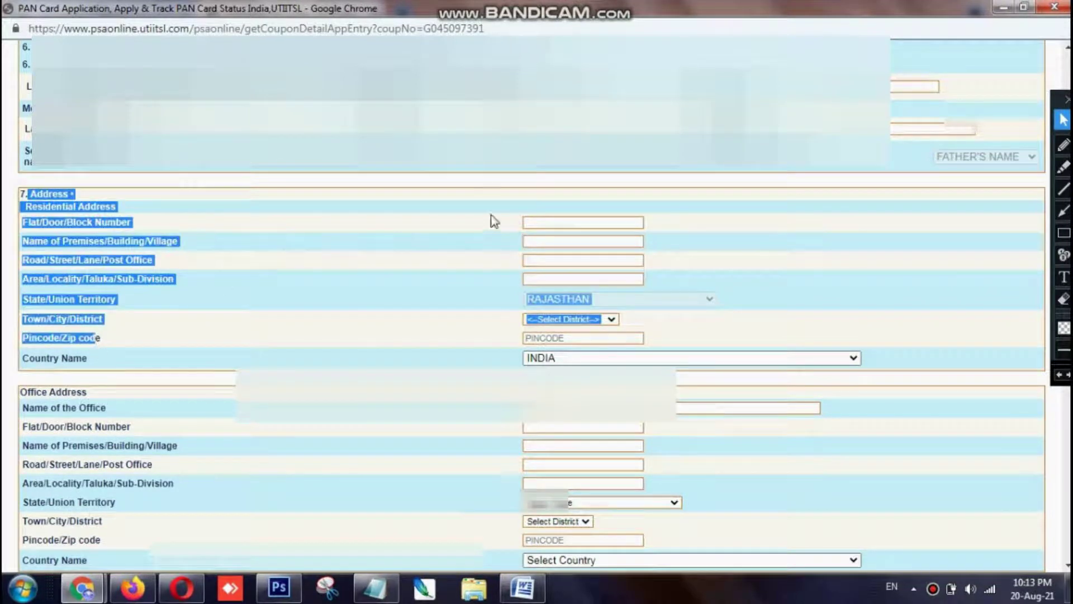
pyautogui.click(536, 222)
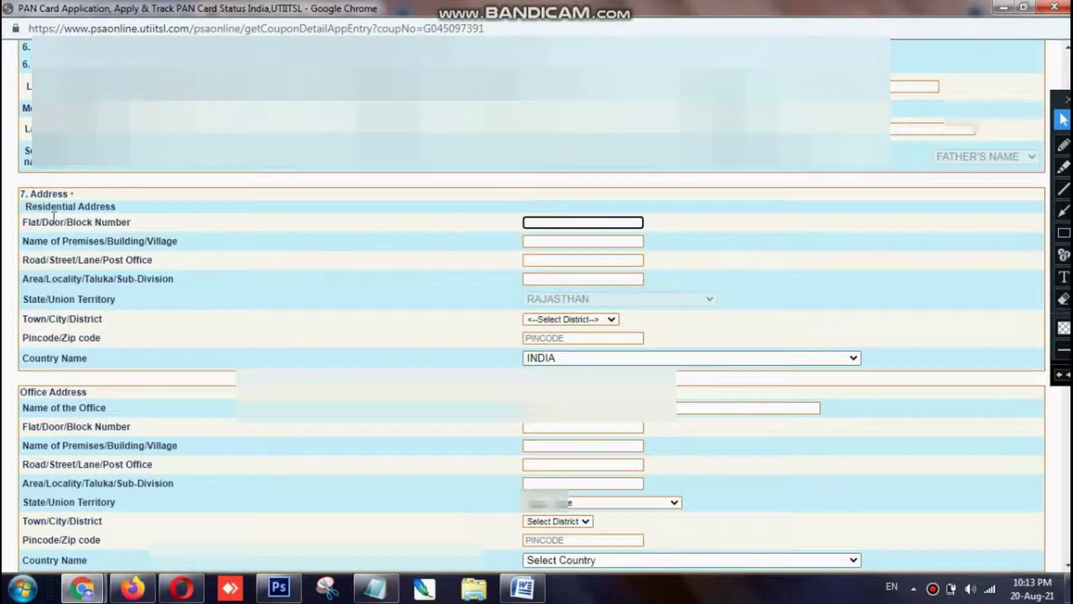
pyautogui.moveTo(27, 222); pyautogui.dragTo(129, 224)
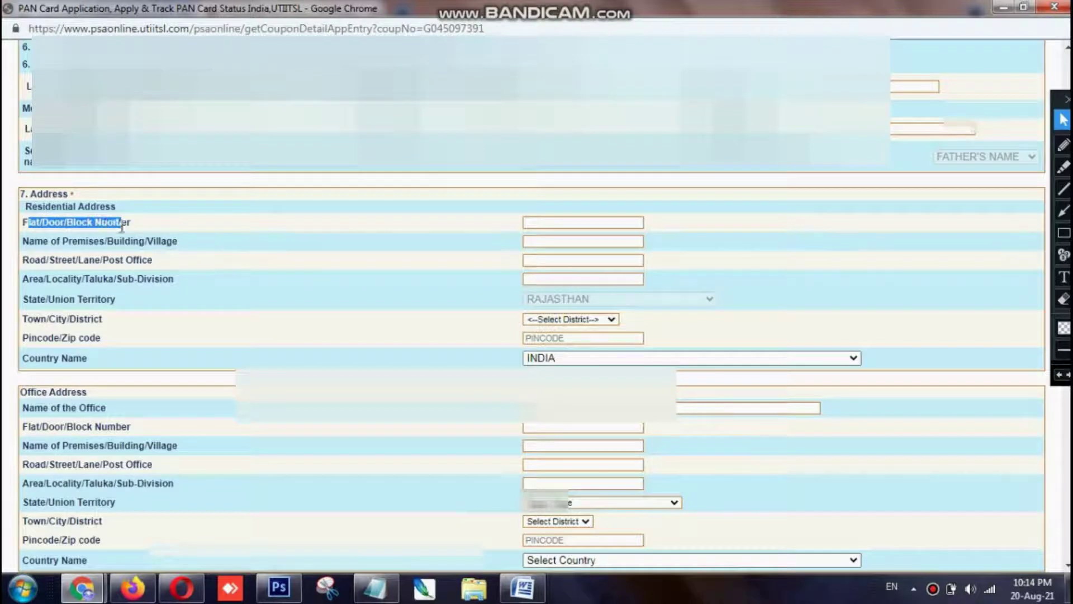
pyautogui.click(531, 220)
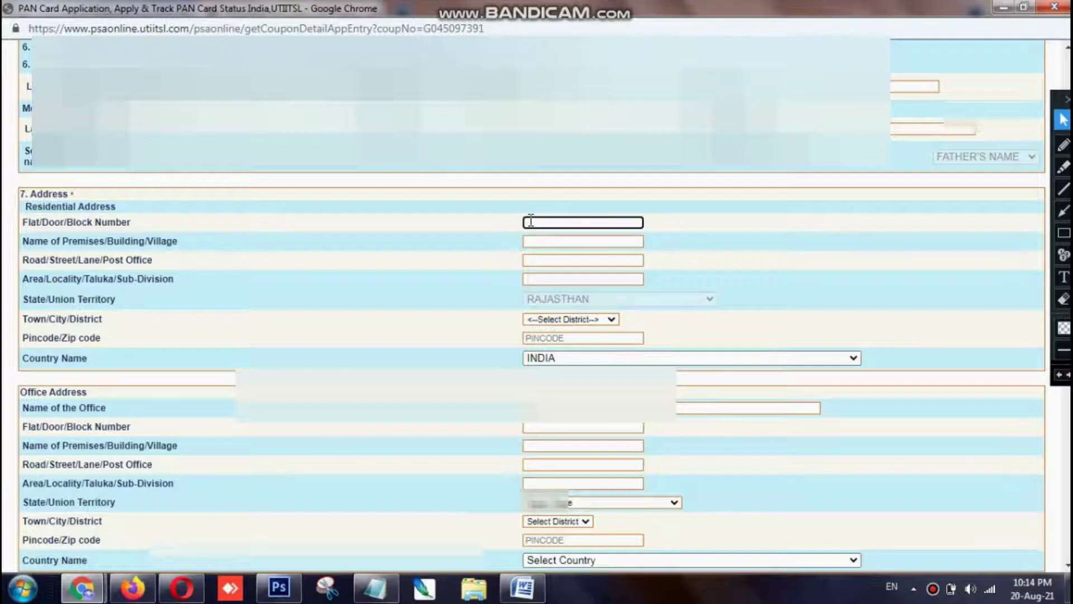
pyautogui.write('123')
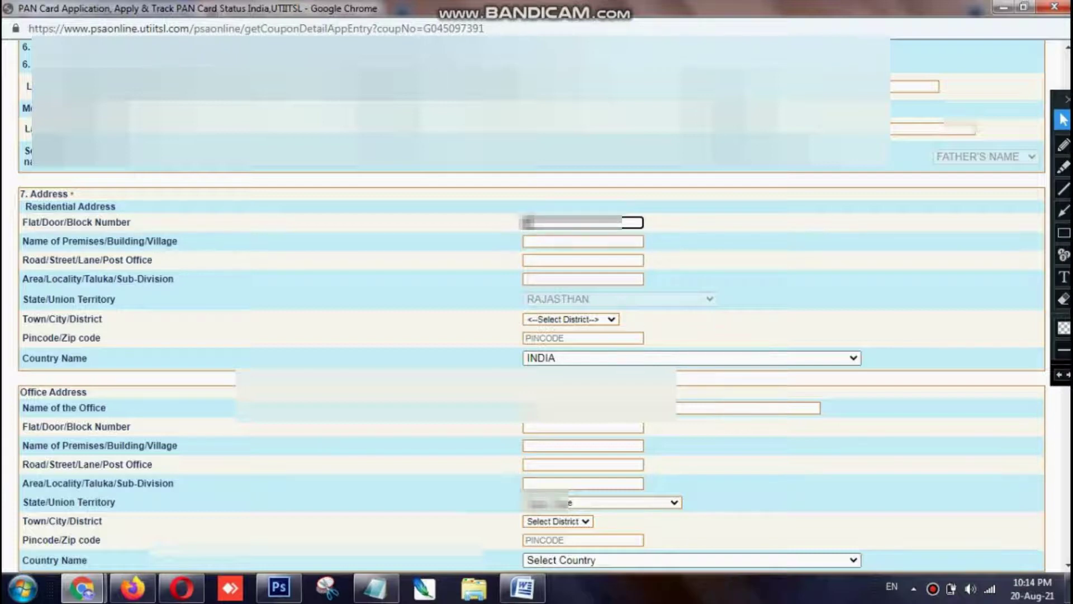
pyautogui.write('456789')
pyautogui.click(583, 241)
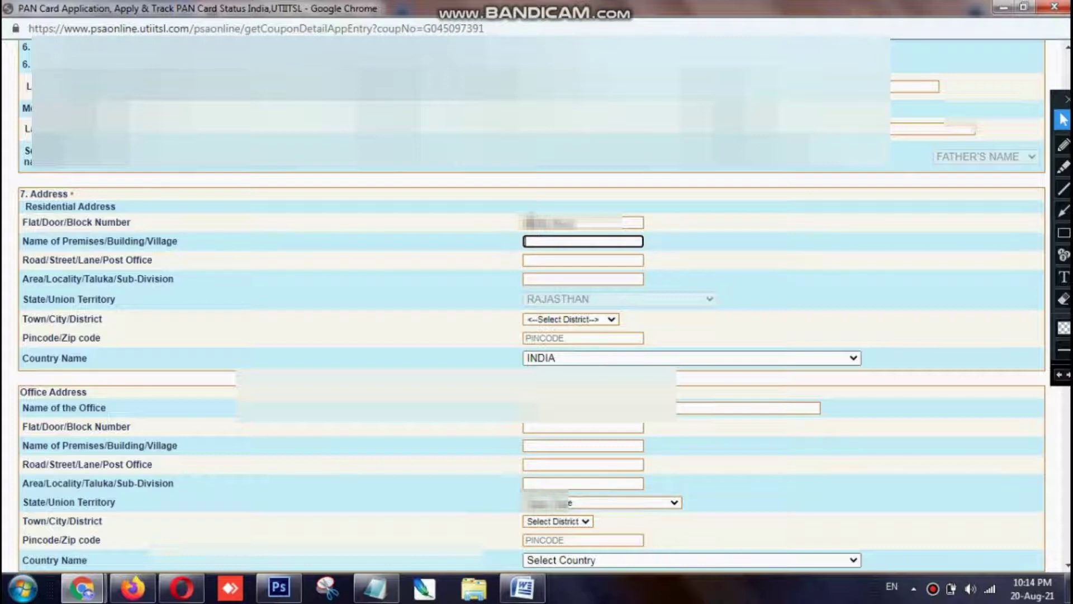
pyautogui.write('abcab')
pyautogui.press('Tab')
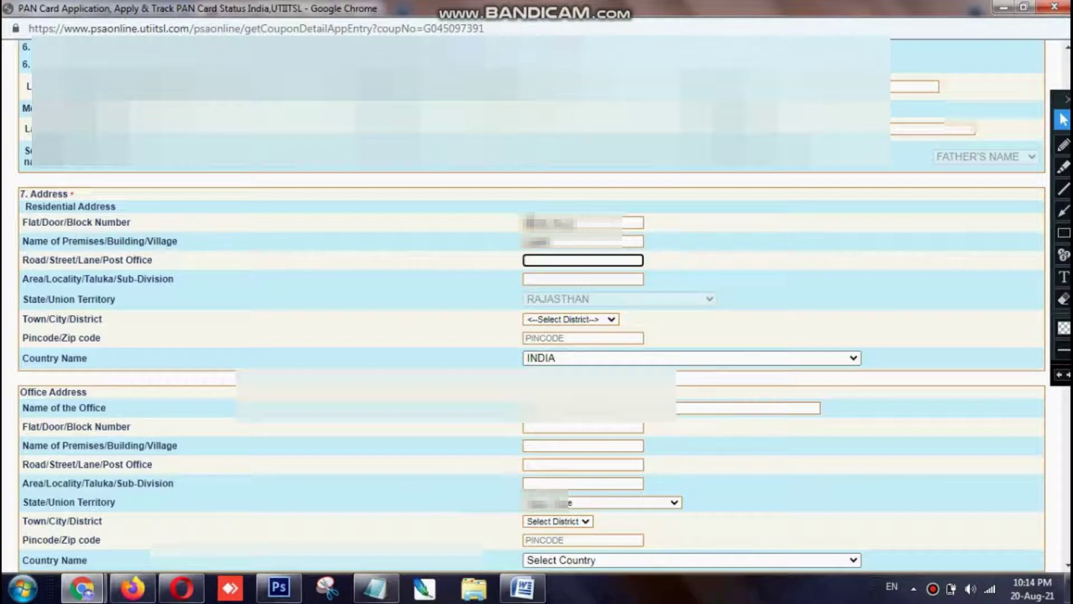
# Switch to the codefind.in page and search for the postal area by the applicant's pincode
pyautogui.click(82, 588)
pyautogui.click(84, 525)
pyautogui.click(268, 384)
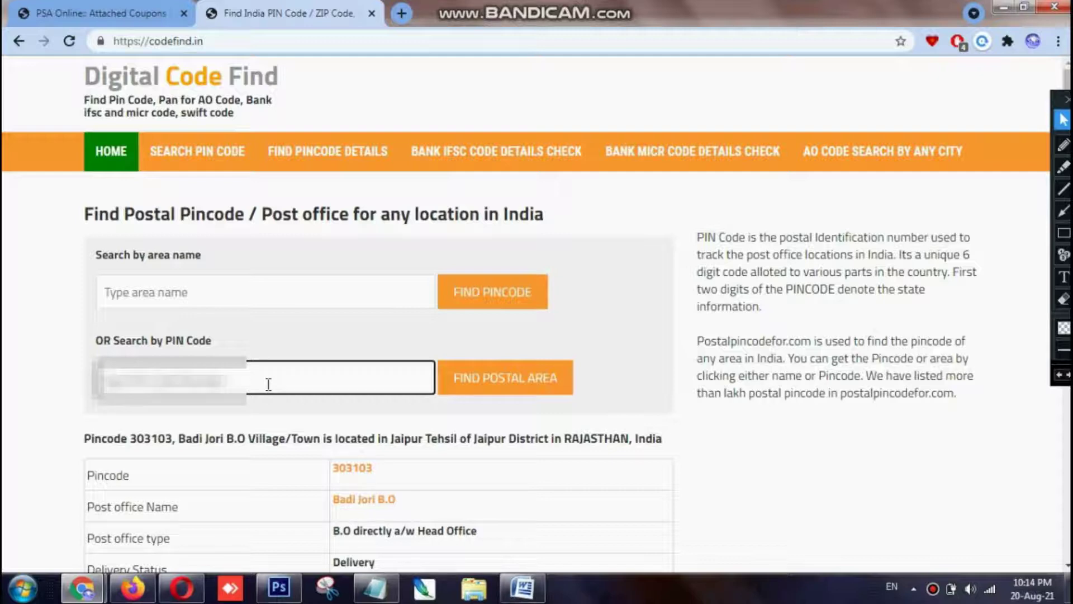
pyautogui.press('BackSpace')
pyautogui.press('BackSpace')
pyautogui.press('BackSpace')
pyautogui.press('BackSpace')
pyautogui.press('BackSpace')
pyautogui.press('BackSpace')
pyautogui.press('BackSpace')
pyautogui.press('BackSpace')
pyautogui.press('BackSpace')
pyautogui.press('BackSpace')
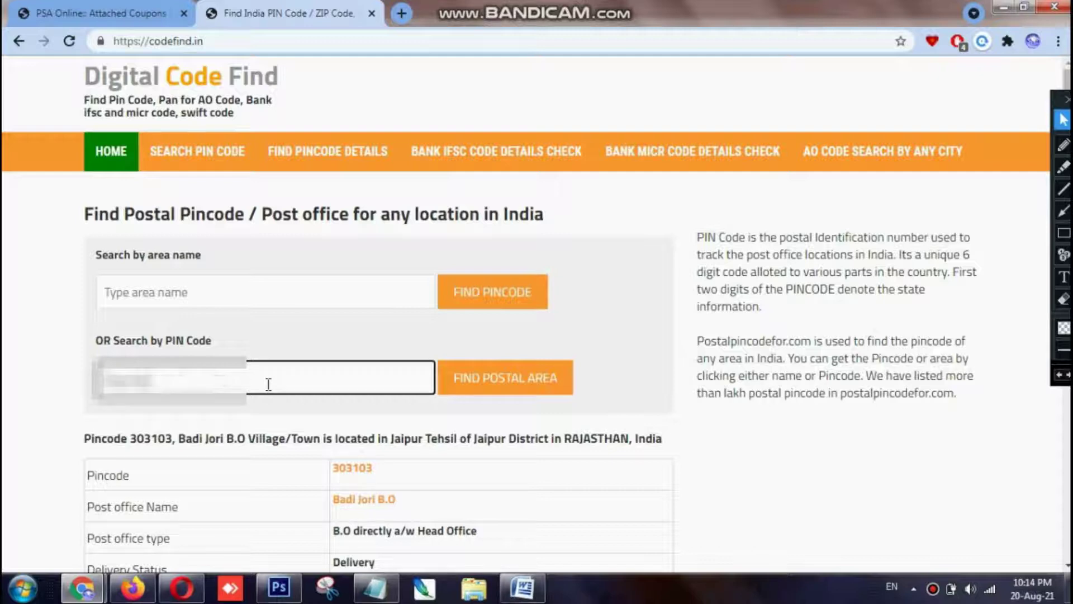
pyautogui.click(494, 388)
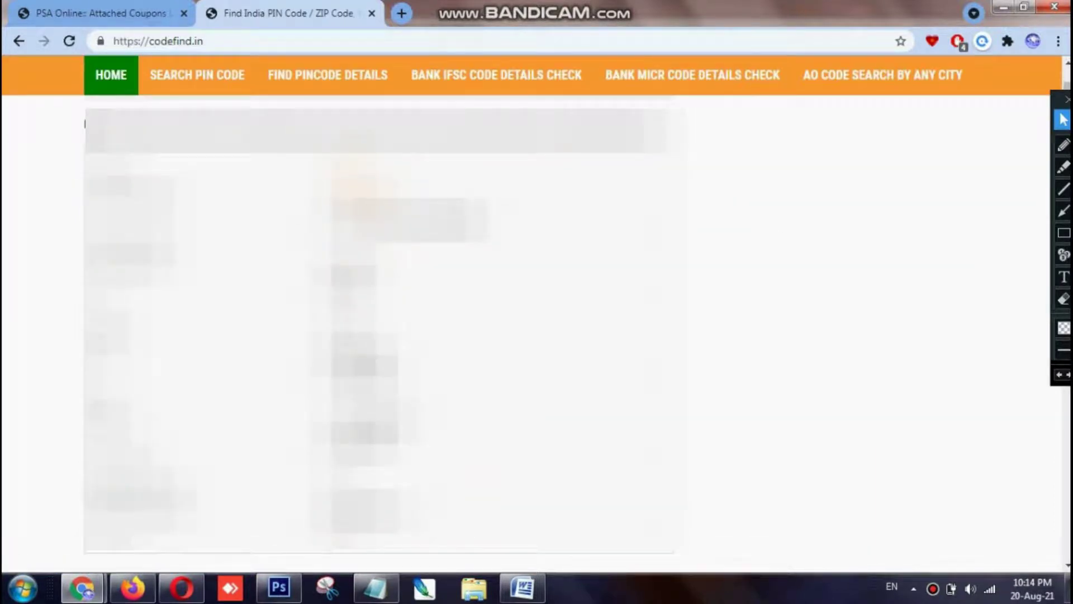
# Look through the postal area results for the applicant's post office name
pyautogui.scroll(-6, 380, 335)
pyautogui.scroll(8, 380, 336)
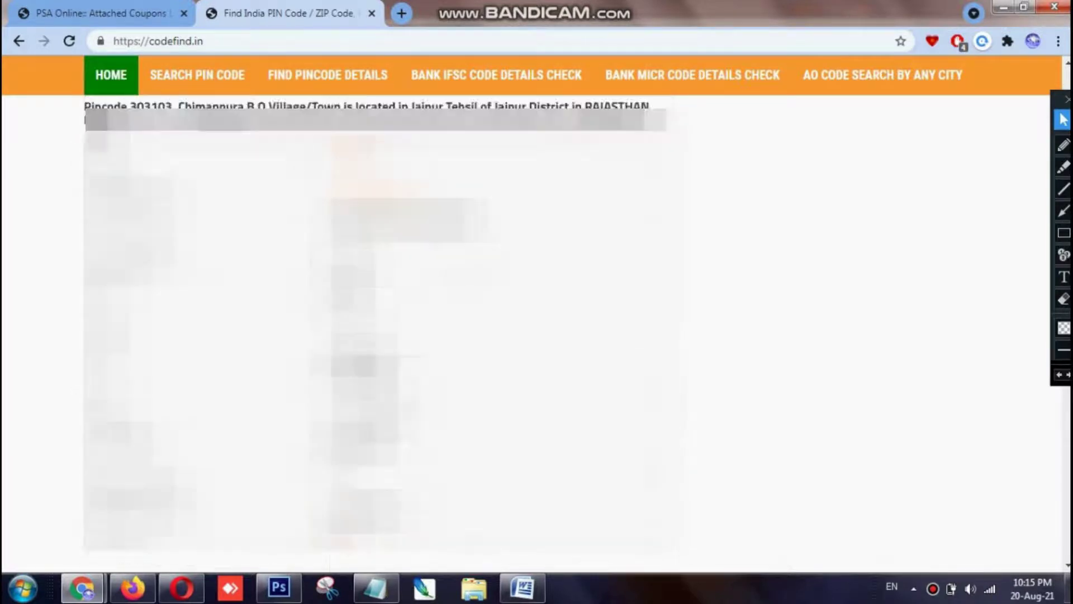
pyautogui.scroll(-5, 380, 336)
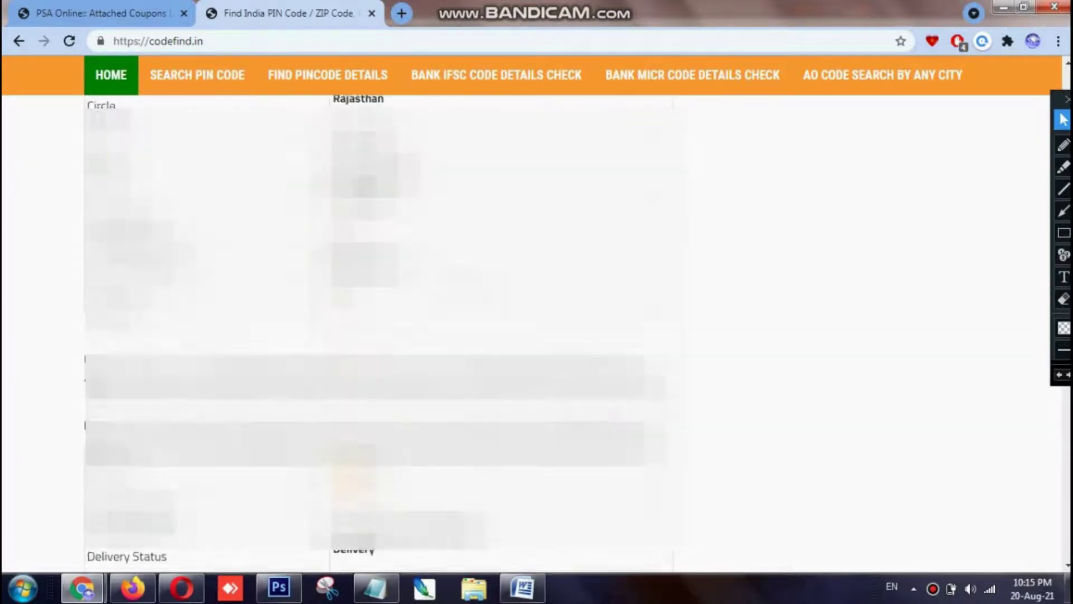
pyautogui.scroll(10, 380, 335)
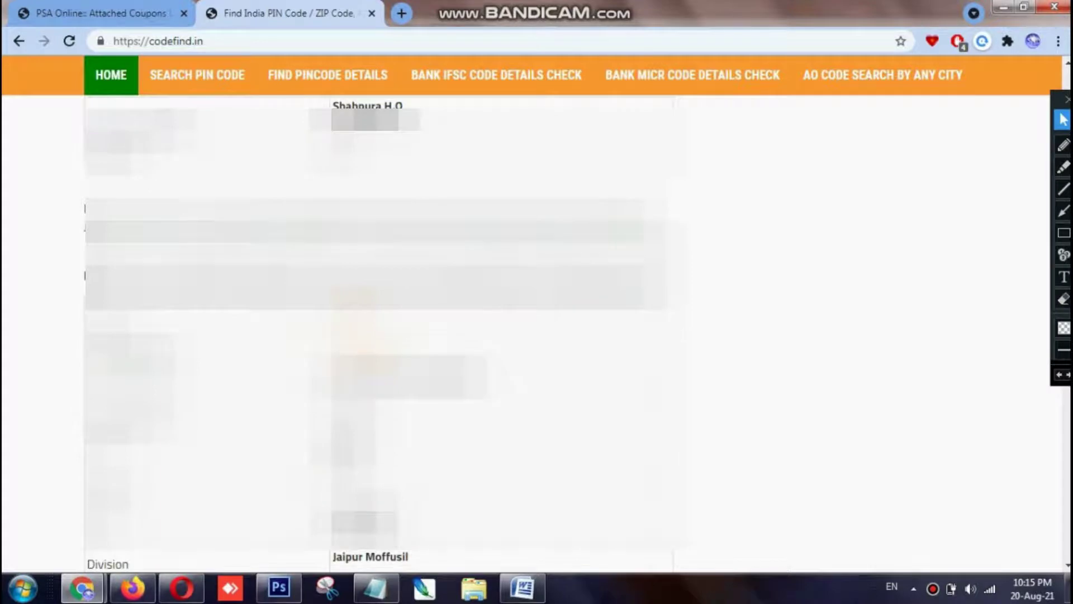
pyautogui.scroll(6, 380, 335)
pyautogui.scroll(-8, 380, 335)
pyautogui.scroll(-8, 380, 335)
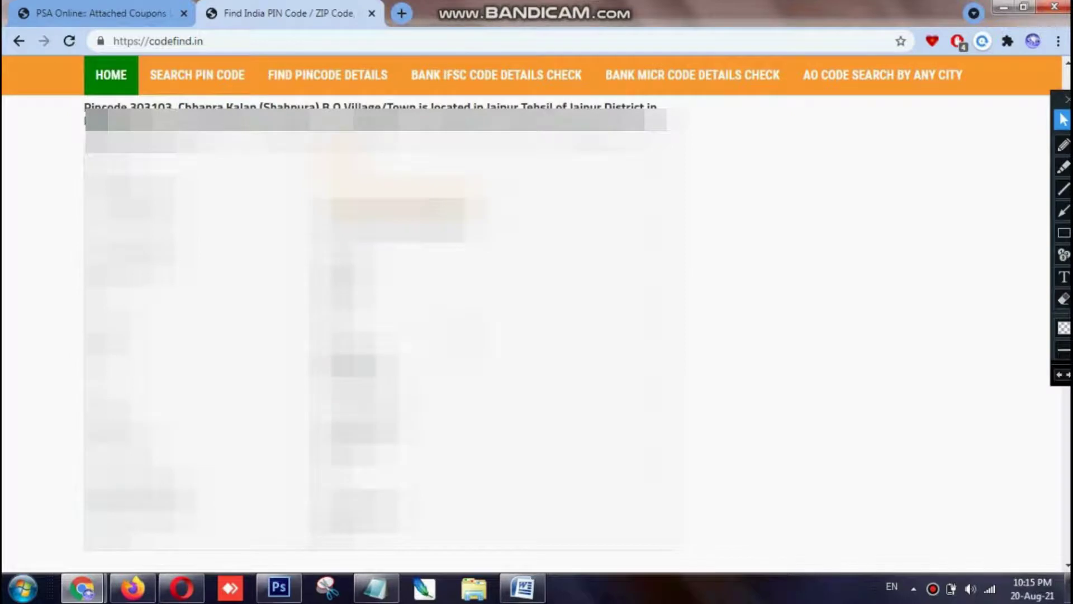
pyautogui.scroll(-10, 381, 336)
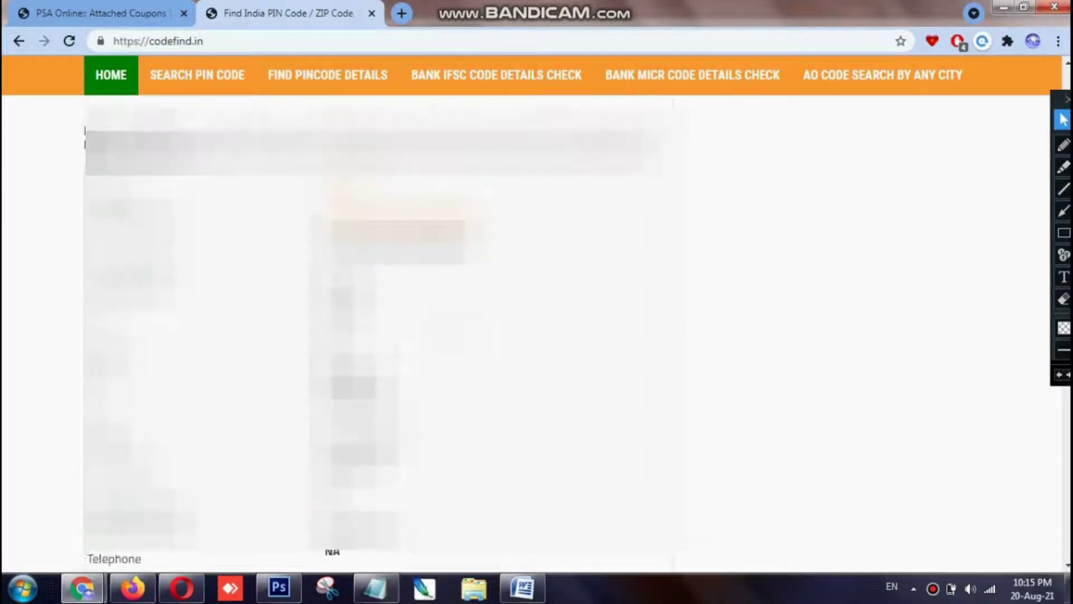
pyautogui.scroll(-15, 380, 335)
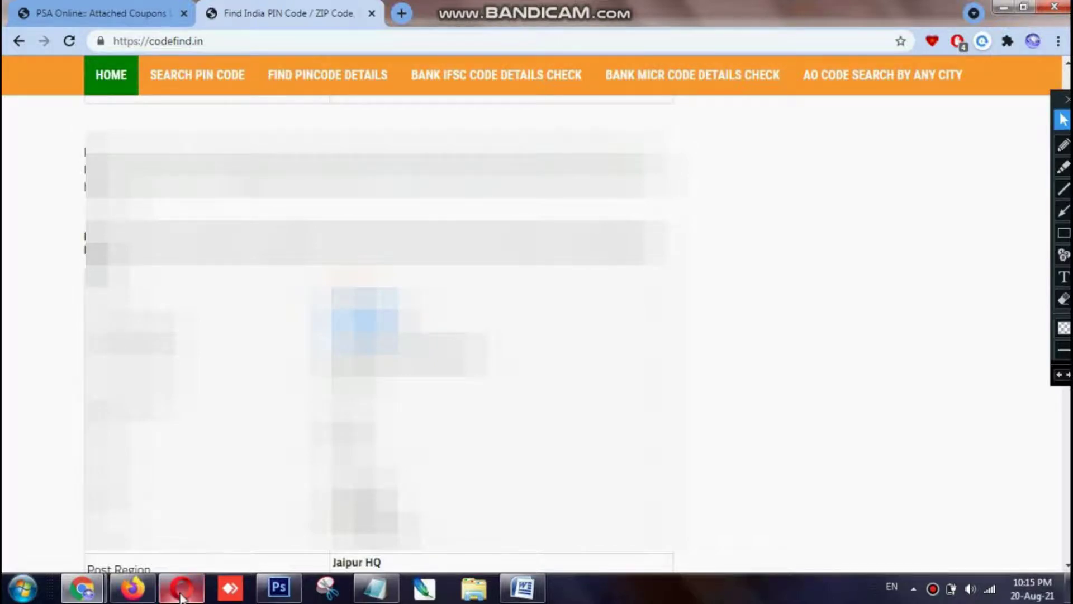
# Return to the Form 49A window and fill in the residential address's post office, area/locality and district
pyautogui.moveTo(82, 588)
pyautogui.click(257, 503)
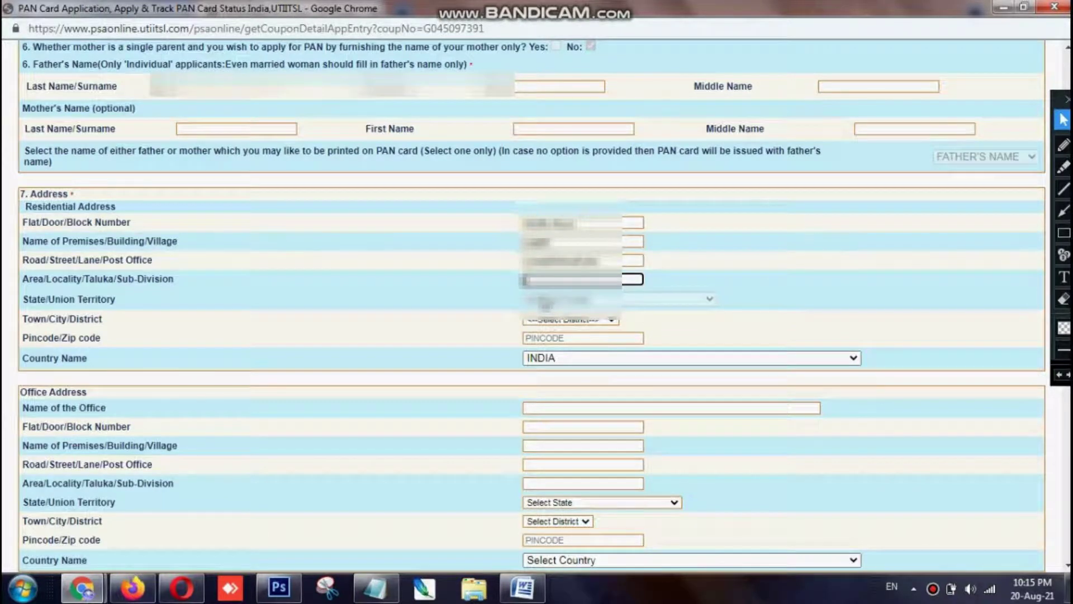
pyautogui.write('Sadar')
pyautogui.press('Tab')
pyautogui.press('j')
pyautogui.press('Tab')
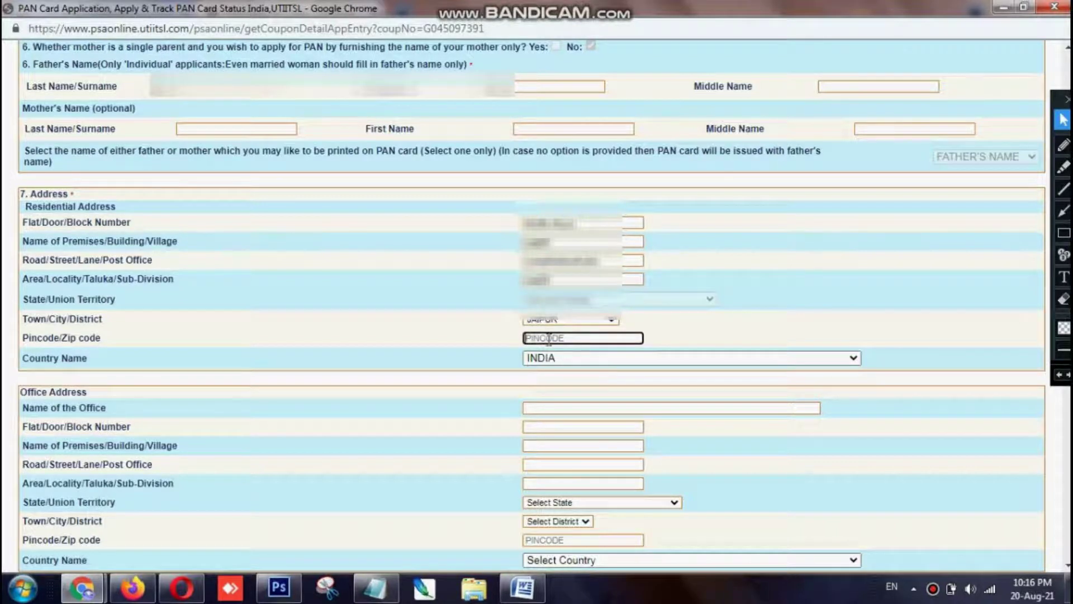
# Enter the applicant's pincode in the residential address and check the country selection
pyautogui.write('303')
pyautogui.write('2')
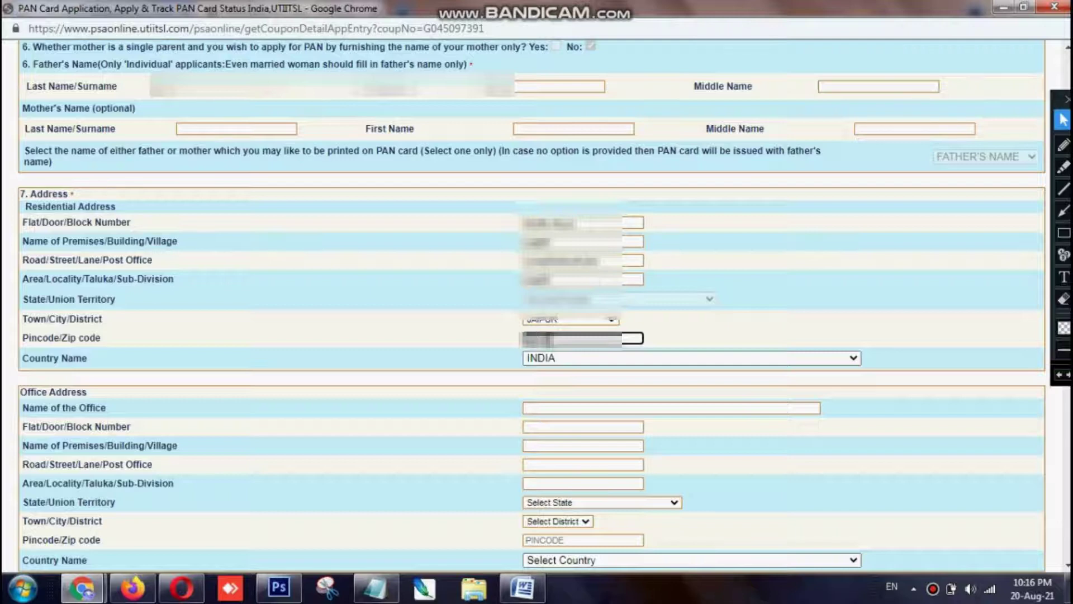
pyautogui.click(692, 358)
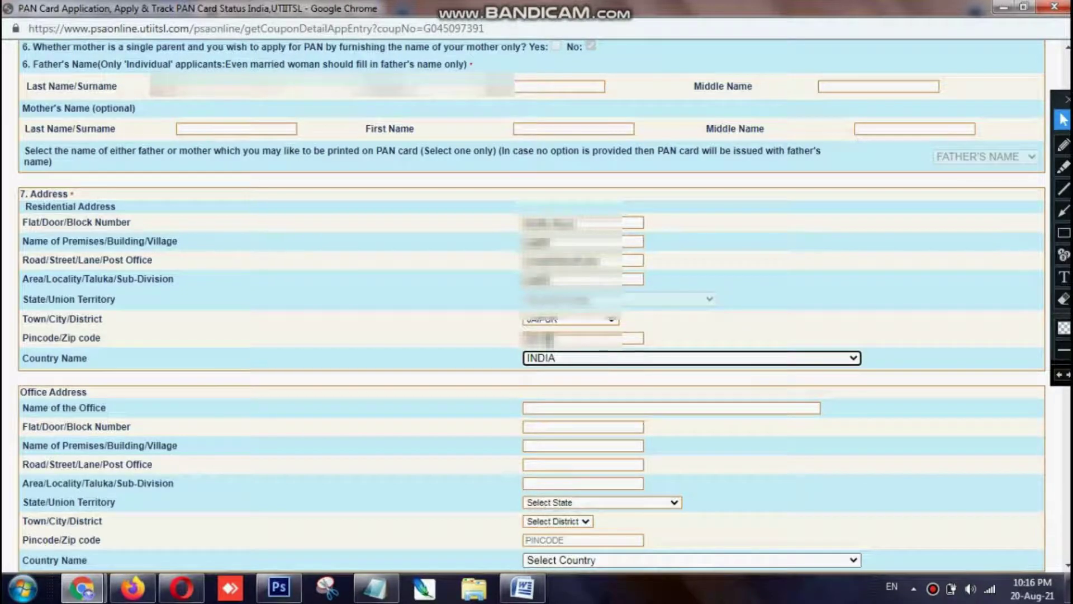
pyautogui.click(441, 331)
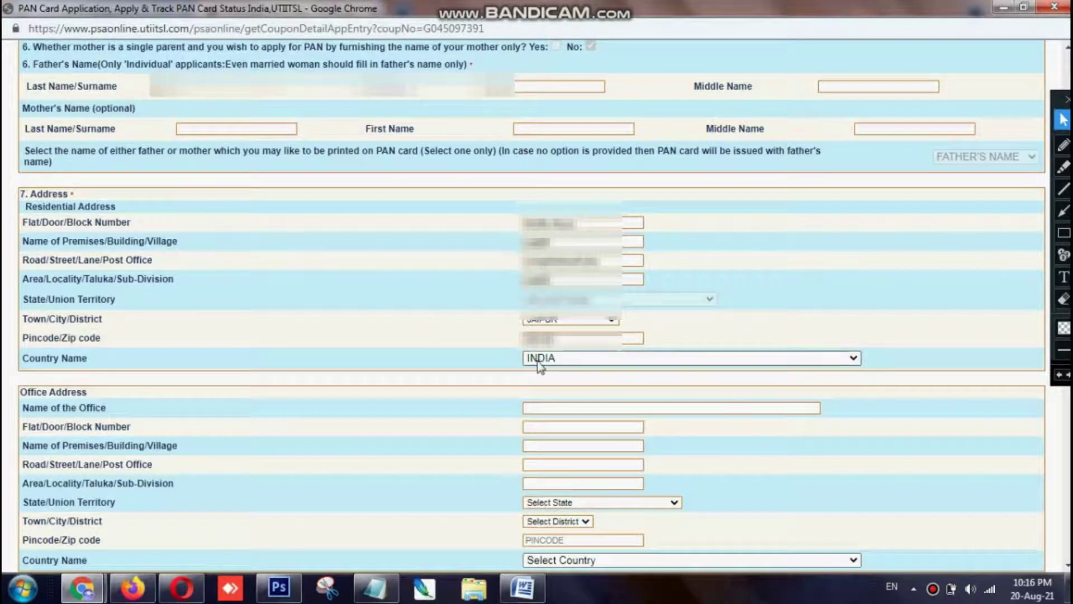
# Review the office address, contact and Aadhaar sections down to the Source of Income options
pyautogui.scroll(-3, 545, 361)
pyautogui.moveTo(35, 234); pyautogui.dragTo(128, 394)
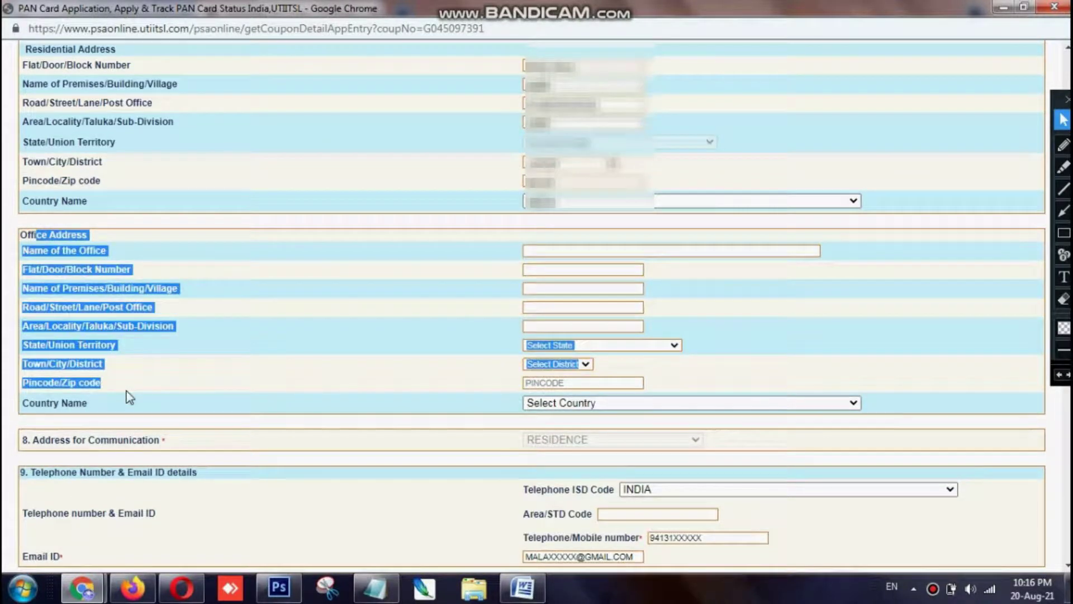
pyautogui.click(456, 305)
pyautogui.scroll(-3, 520, 297)
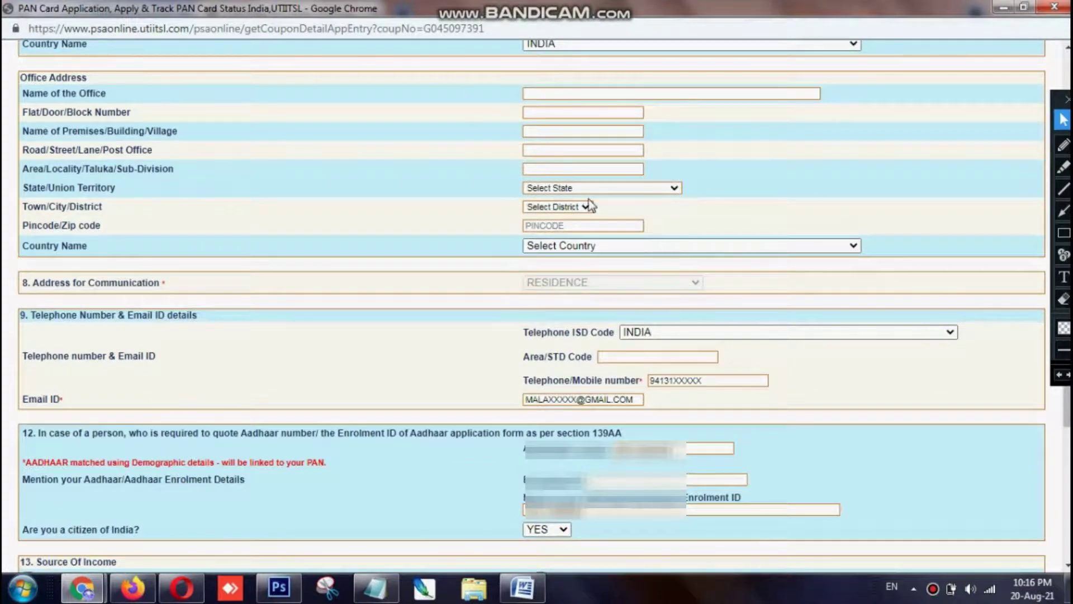
pyautogui.scroll(-5, 588, 206)
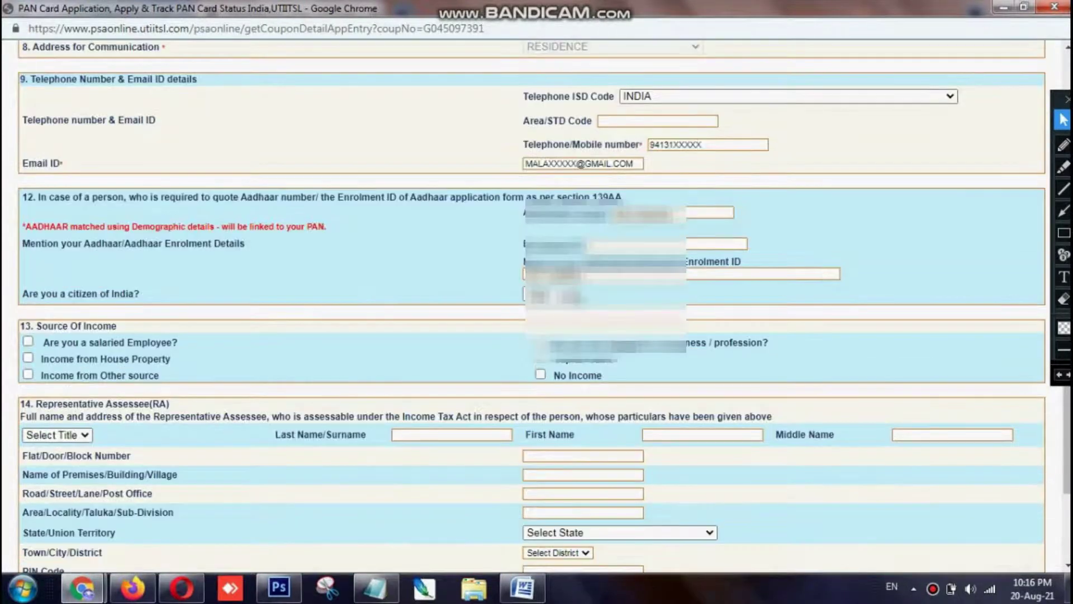
pyautogui.scroll(-3, 621, 216)
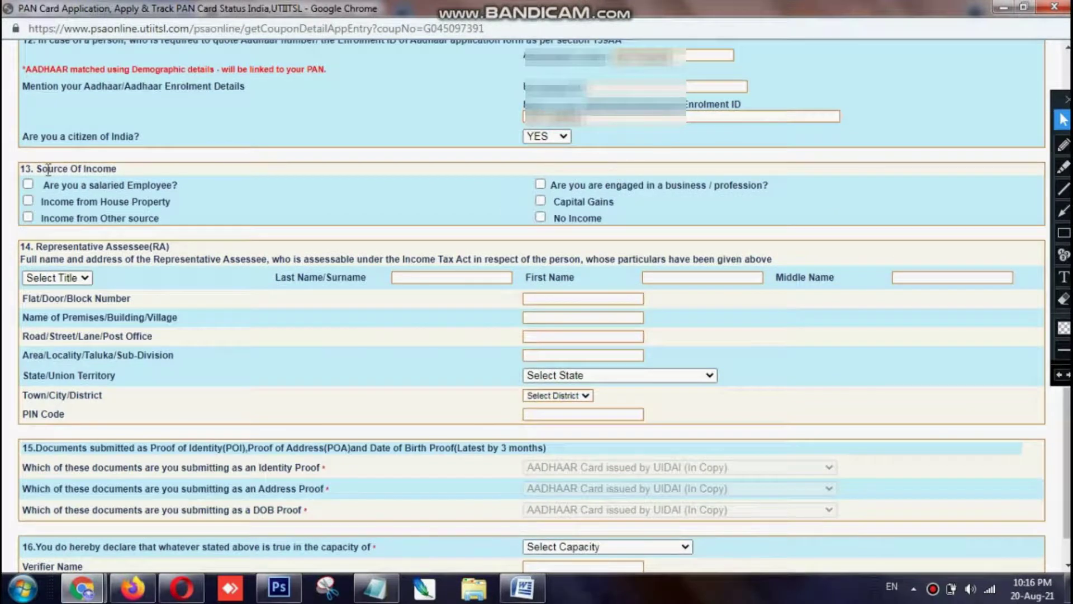
# Declare No Income as the applicant's source of income and accept the resulting notice
pyautogui.moveTo(27, 169); pyautogui.dragTo(98, 169)
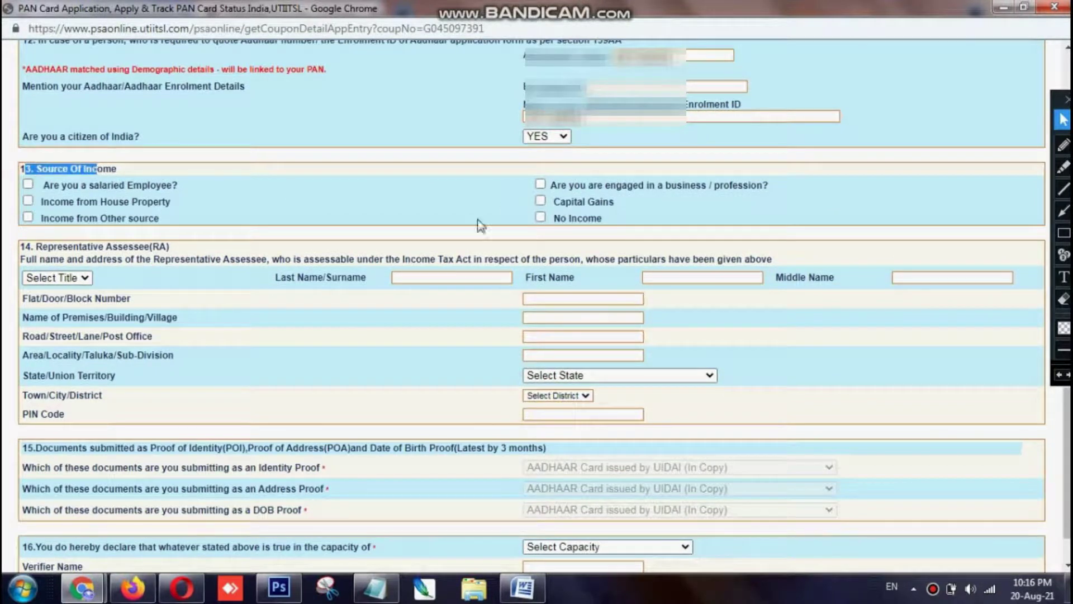
pyautogui.click(540, 217)
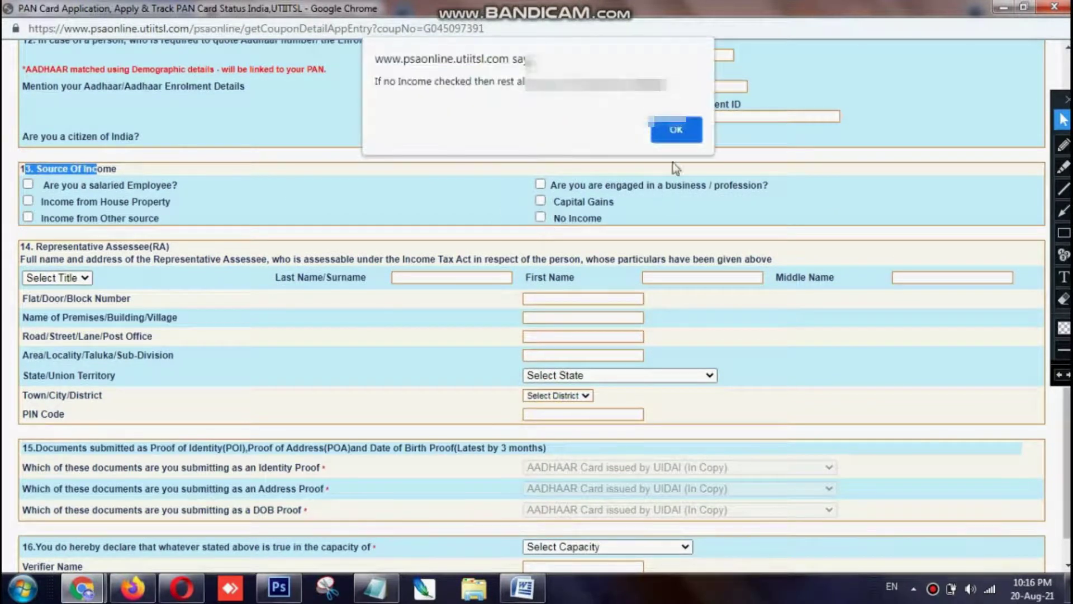
pyautogui.click(676, 130)
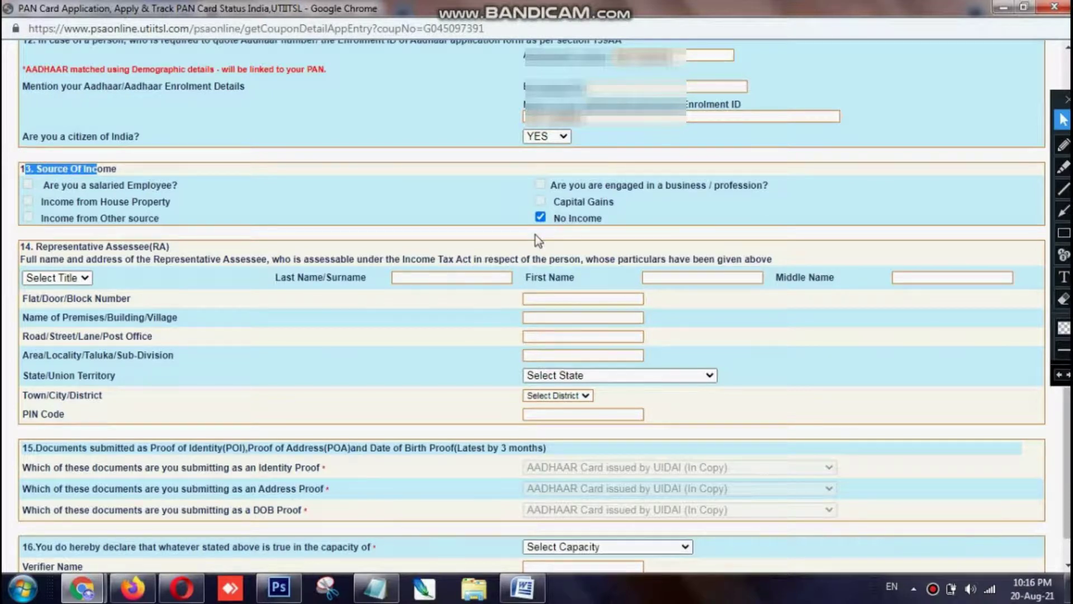
# Look over the Representative Assessee section's name and address fields without filling them in
pyautogui.scroll(-2, 539, 240)
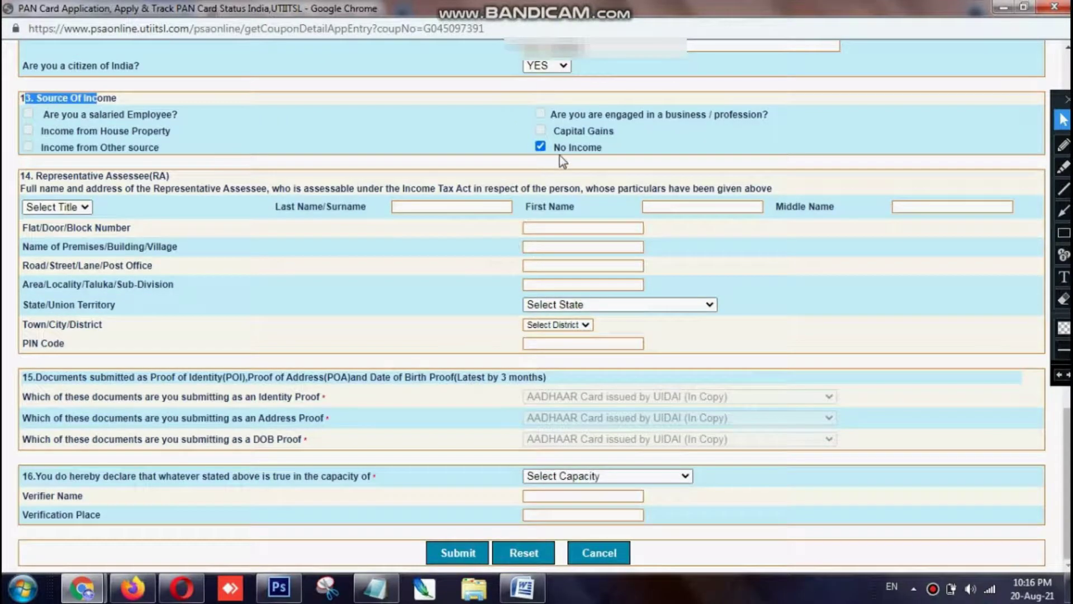
pyautogui.moveTo(22, 173); pyautogui.dragTo(179, 351)
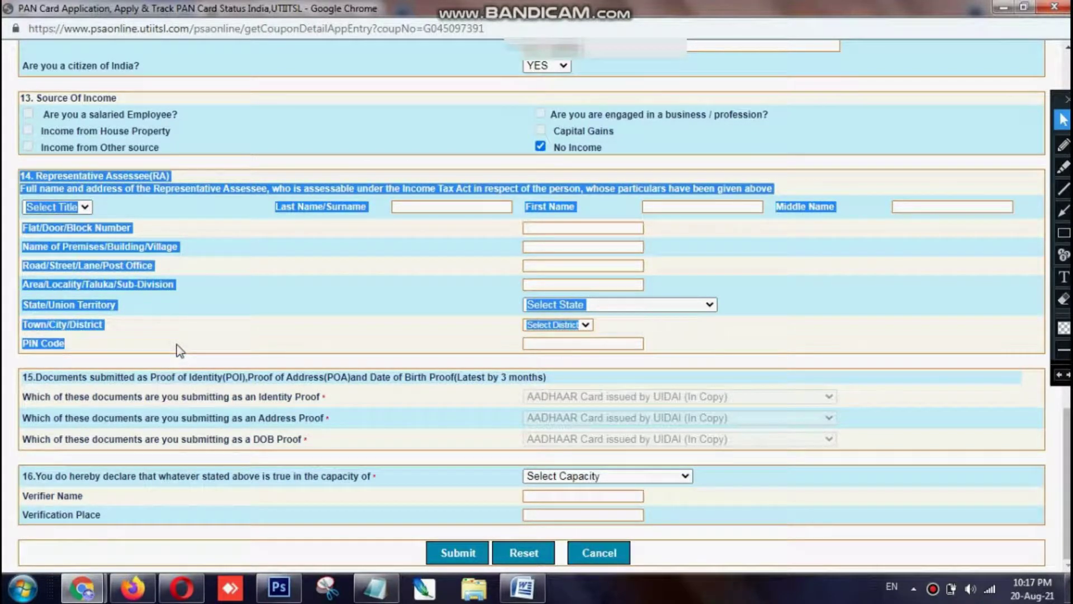
pyautogui.moveTo(22, 262); pyautogui.dragTo(669, 343)
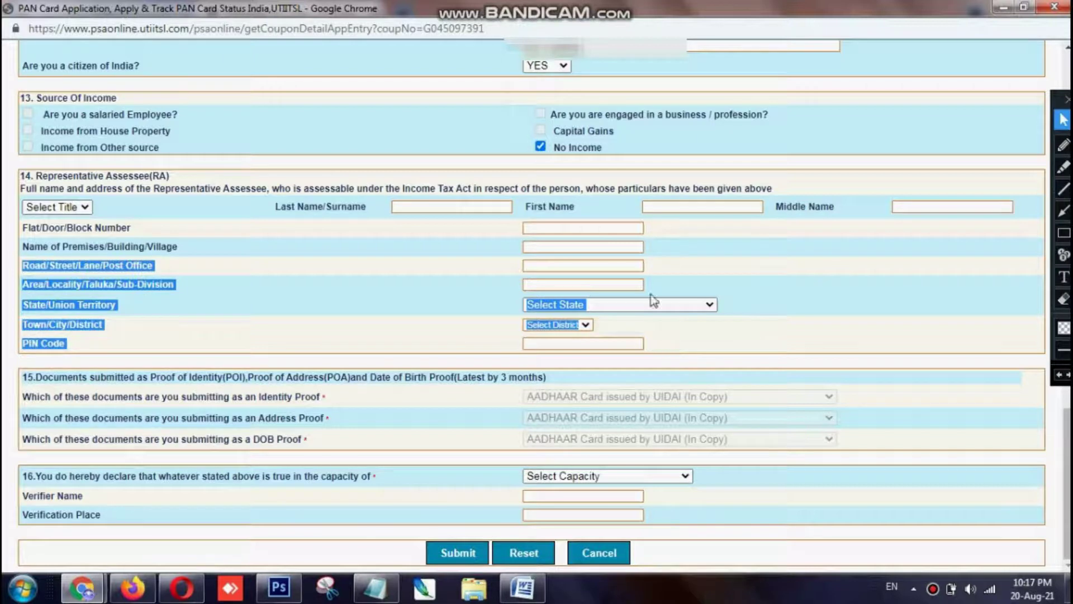
pyautogui.moveTo(275, 209); pyautogui.dragTo(396, 327)
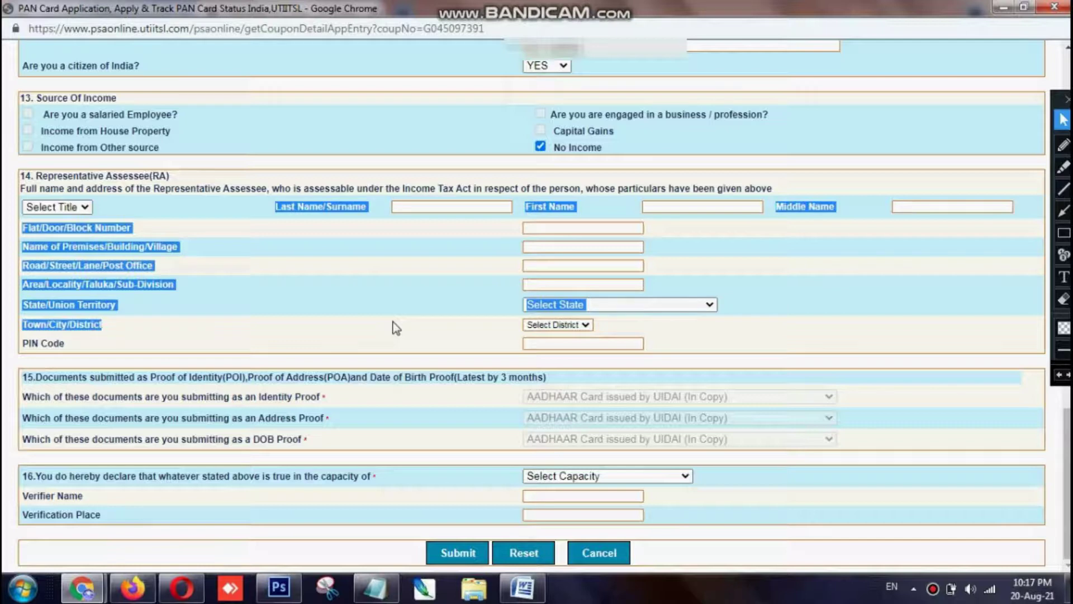
pyautogui.click(393, 324)
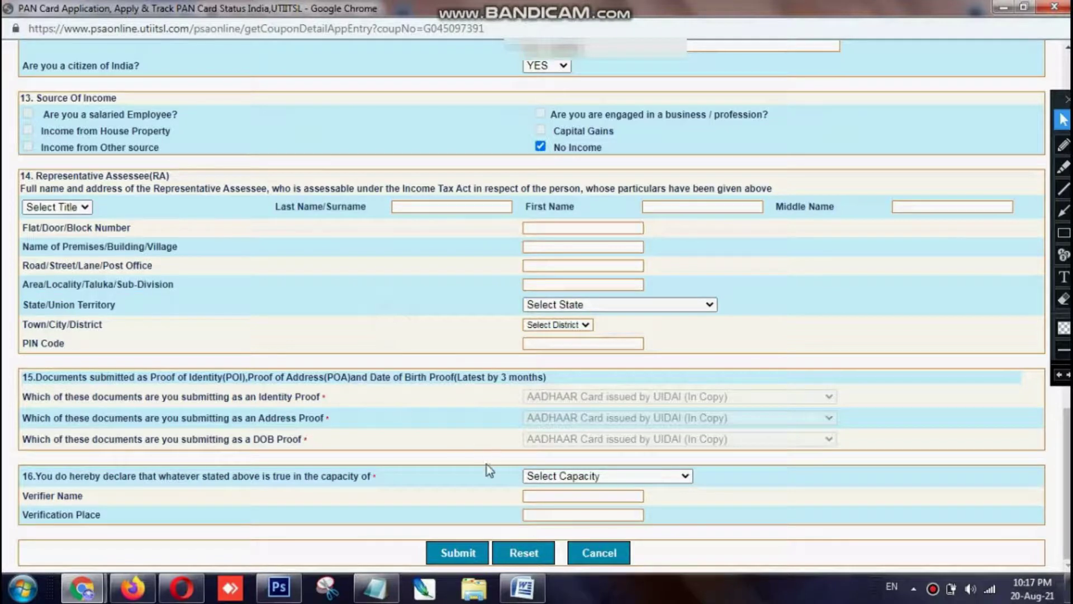
# Set the declaration capacity to HIMSELF/HERSELF and fill in the verifier's name and verification place
pyautogui.click(548, 477)
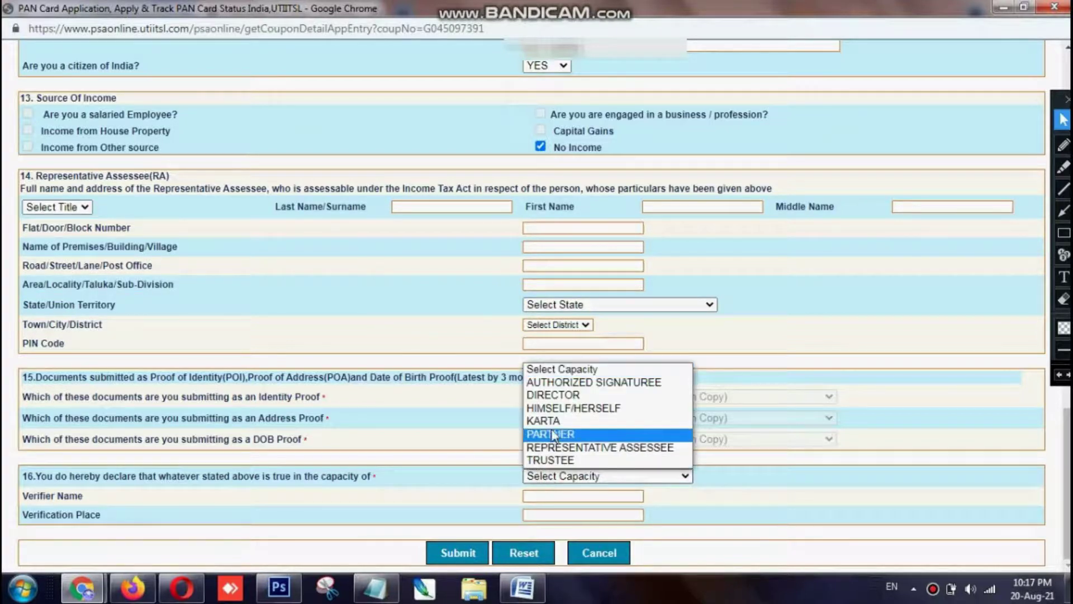
pyautogui.click(558, 409)
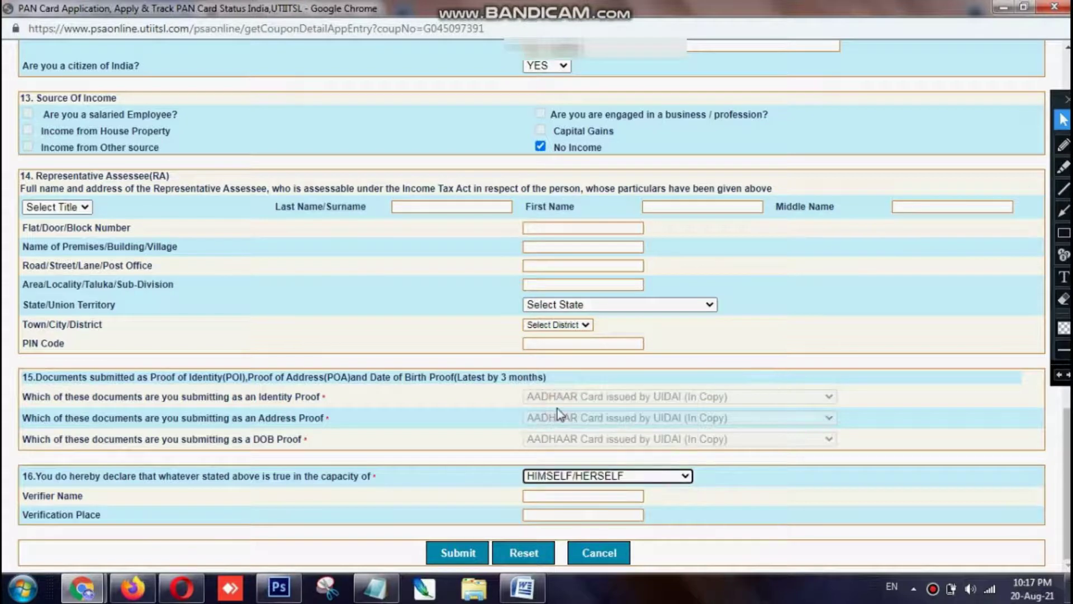
pyautogui.click(555, 494)
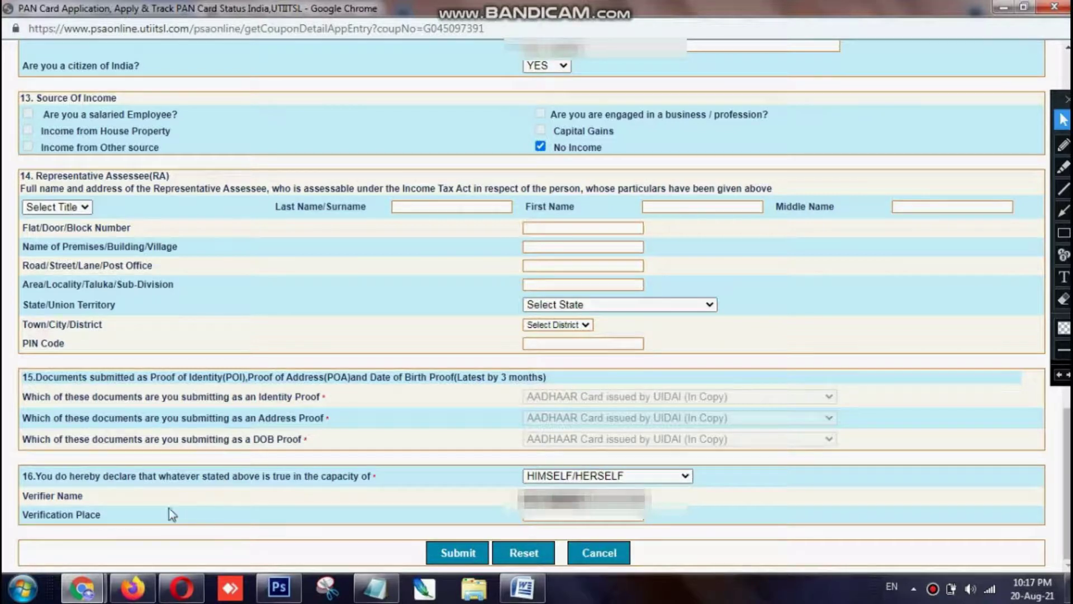
pyautogui.click(602, 515)
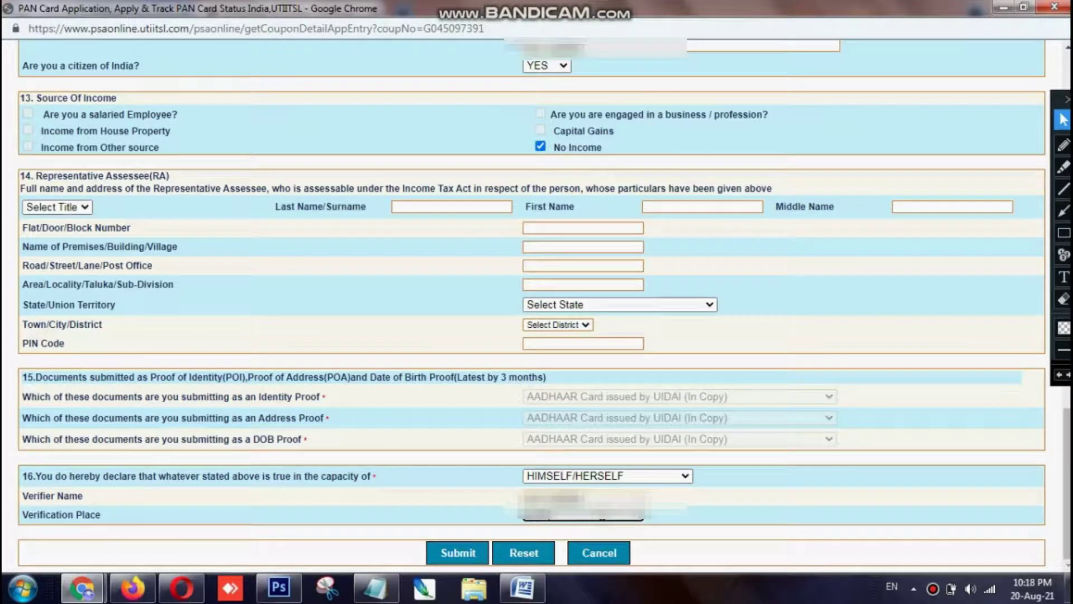
pyautogui.click(431, 470)
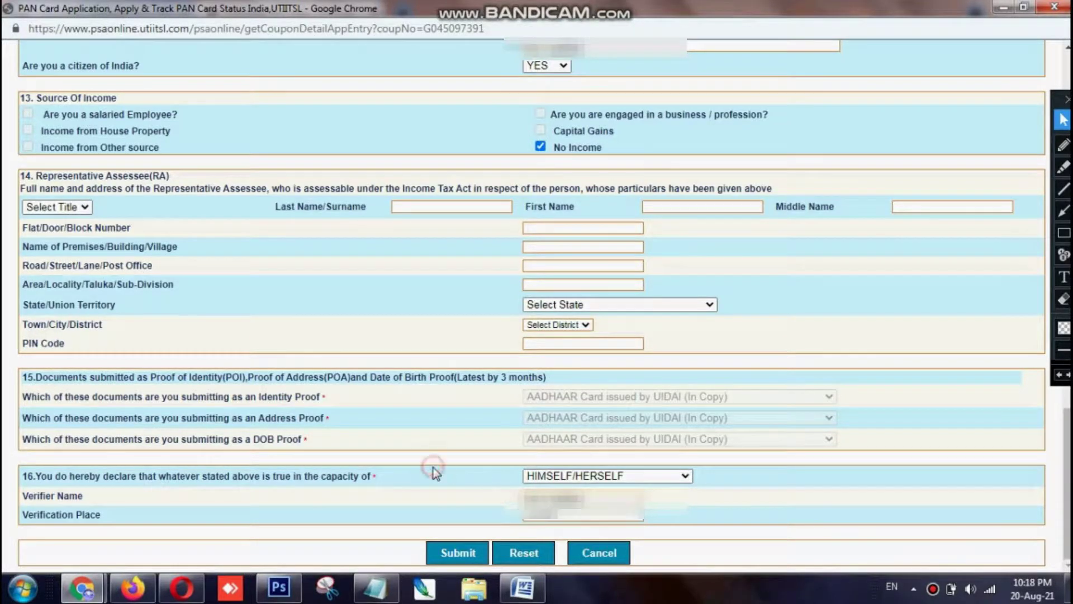
pyautogui.scroll(11, 559, 316)
pyautogui.scroll(-4, 559, 316)
pyautogui.scroll(-10, 559, 315)
# Switch to the portal's Main Form Entry page, check its logout timer and reload the page to renew the session
pyautogui.moveTo(84, 587)
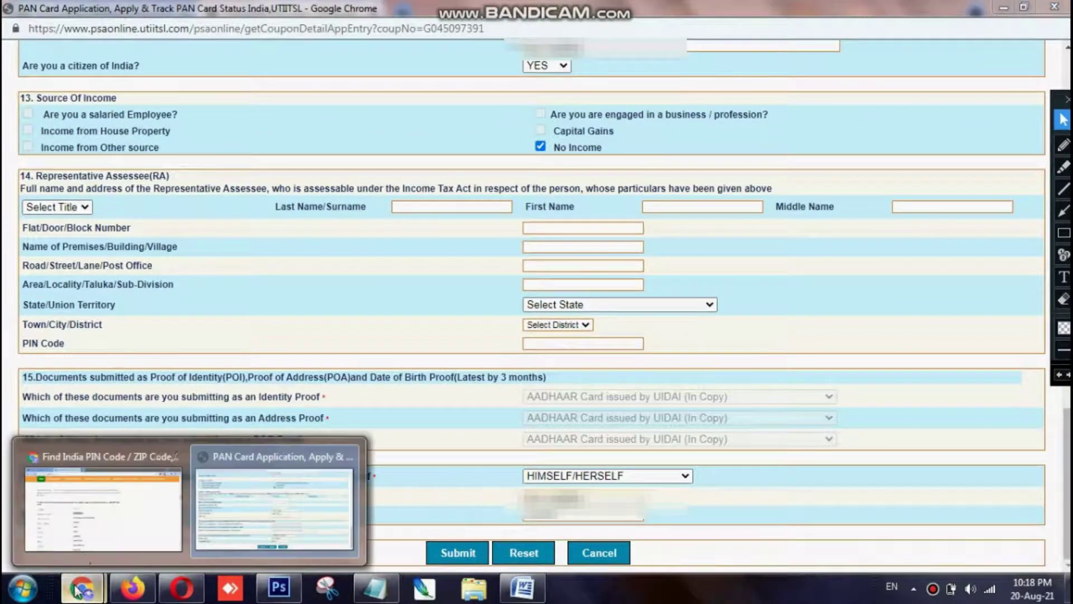
pyautogui.click(99, 547)
pyautogui.click(84, 12)
pyautogui.scroll(-1, 671, 425)
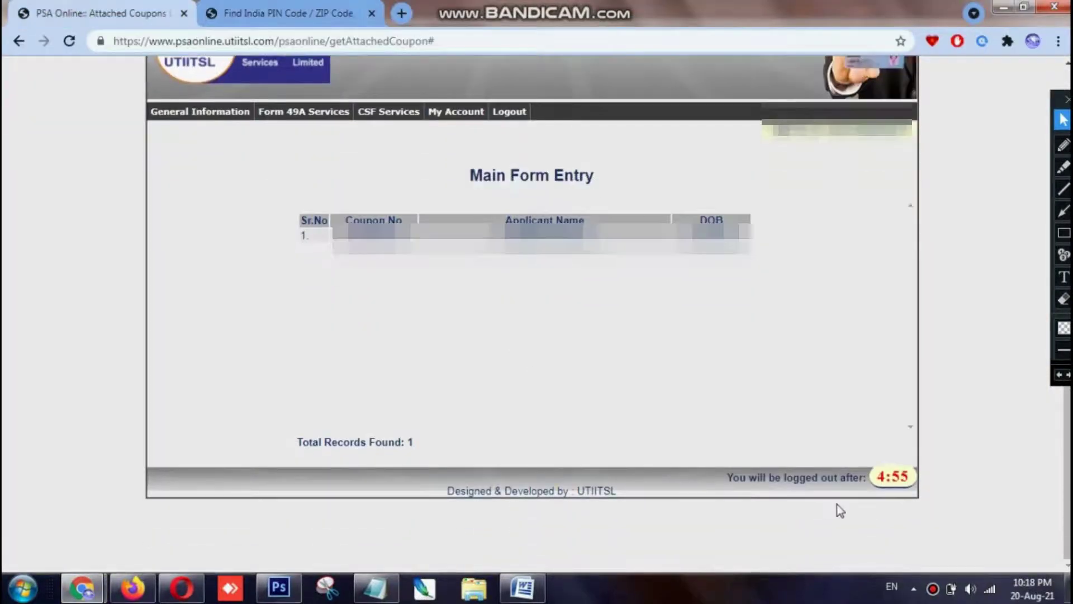
pyautogui.moveTo(880, 484); pyautogui.dragTo(907, 485)
pyautogui.click(69, 40)
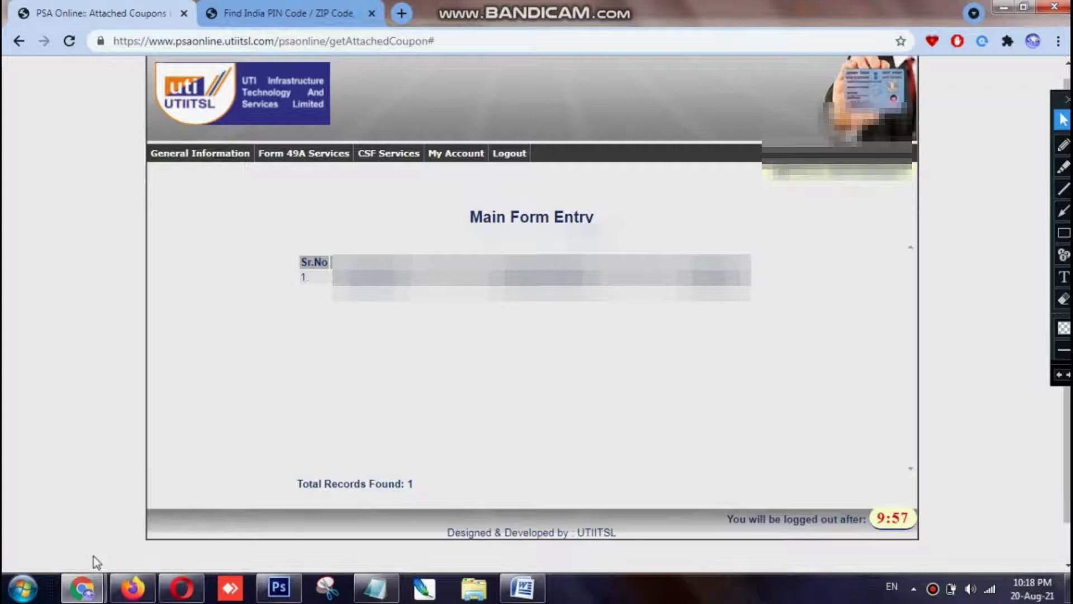
# Return to the Form 49A window, review the completed entry and submit the application
pyautogui.moveTo(82, 588)
pyautogui.click(269, 503)
pyautogui.scroll(10, 430, 393)
pyautogui.scroll(10, 537, 302)
pyautogui.scroll(-20, 537, 301)
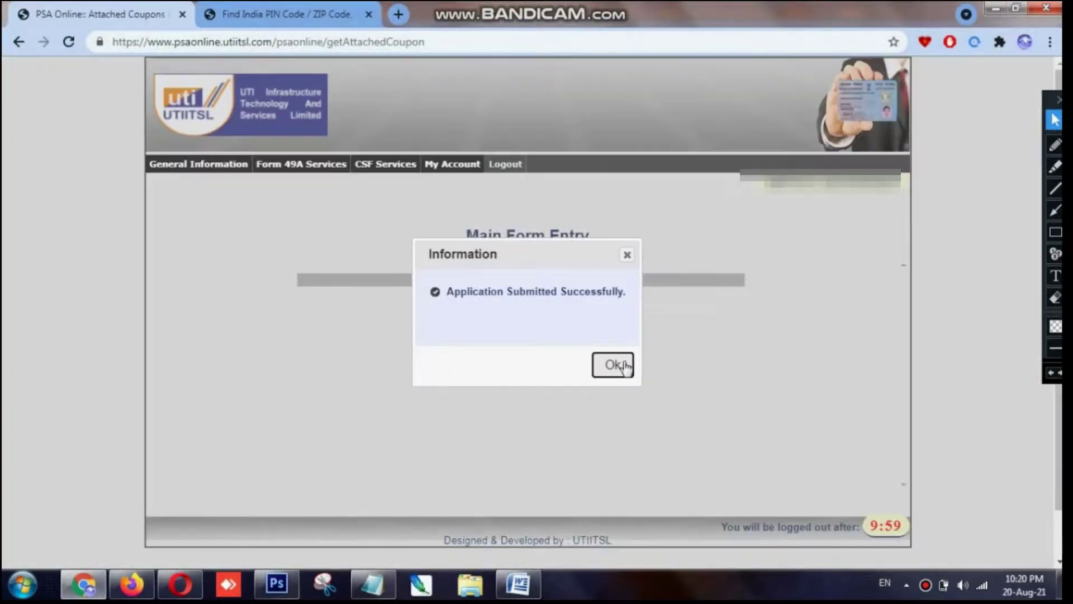
pyautogui.click(618, 366)
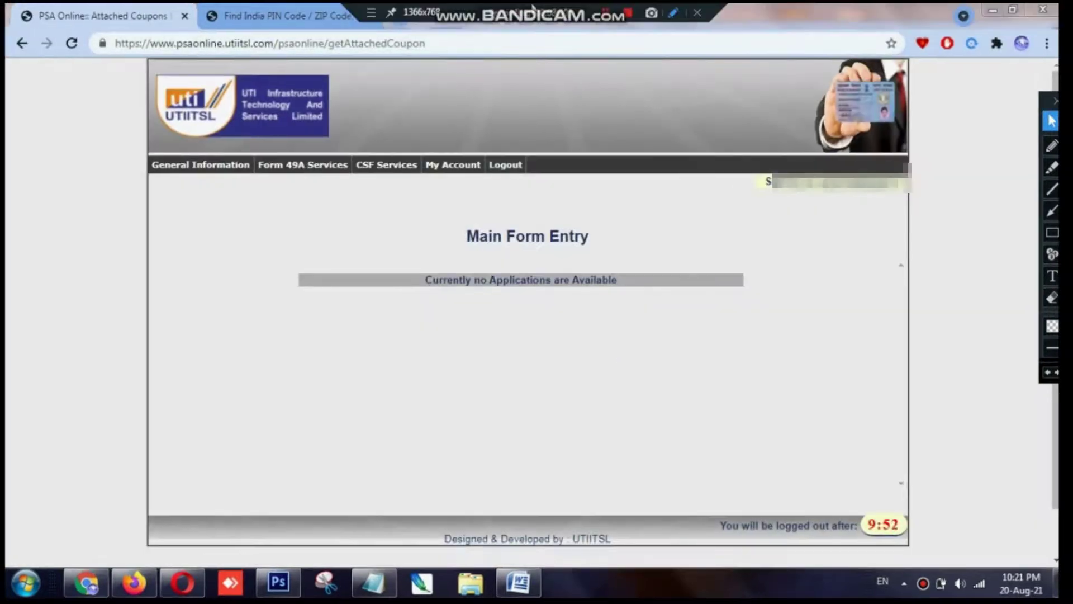
# Open the Upload Document list and copy the applicant's application number
pyautogui.moveTo(299, 168)
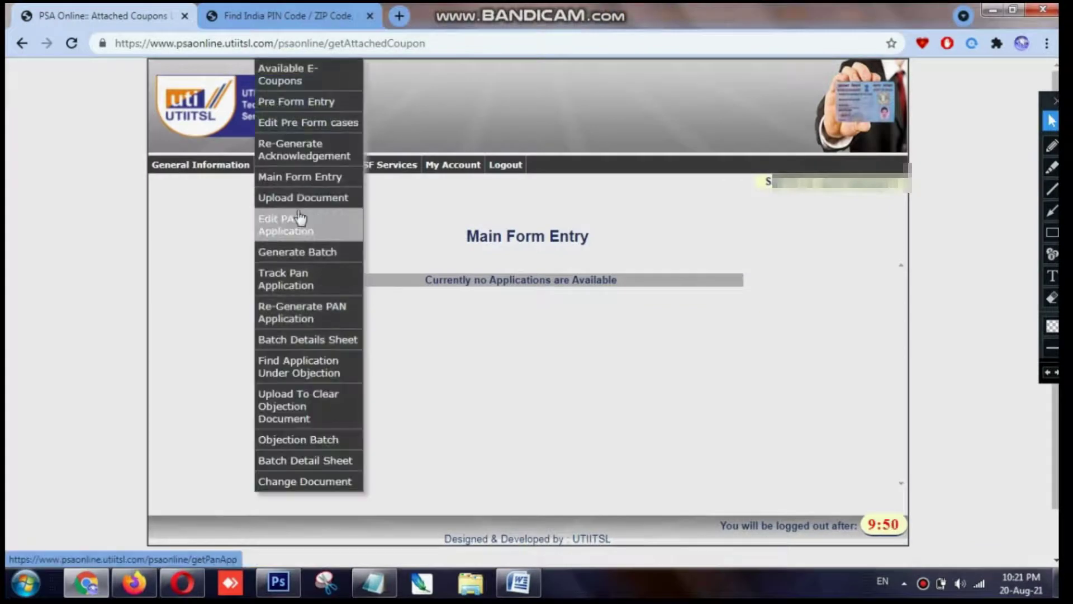
pyautogui.click(289, 198)
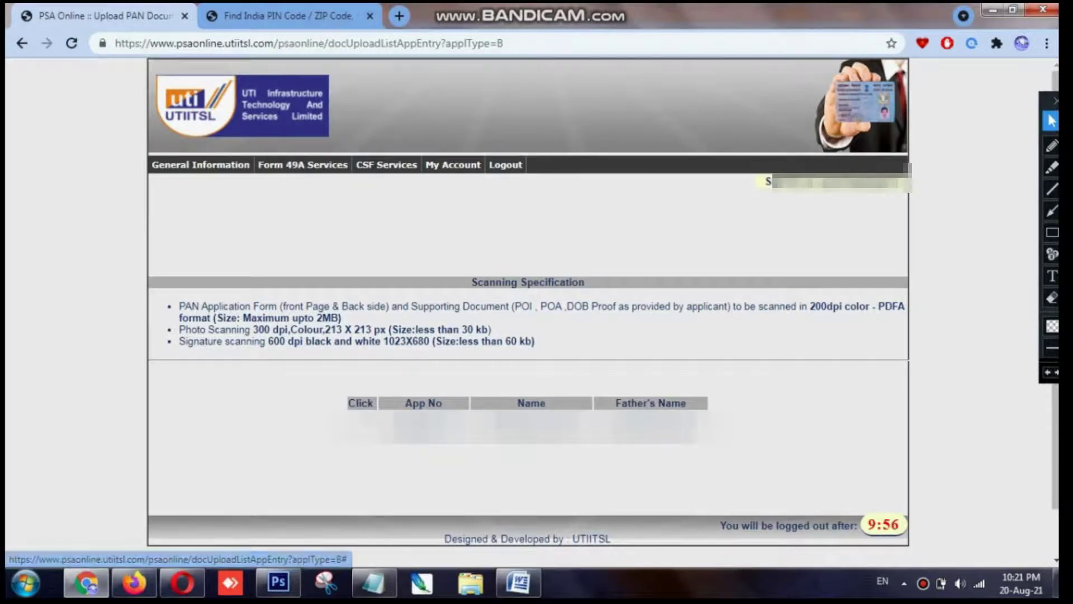
pyautogui.click(428, 428)
pyautogui.rightClick(408, 459)
pyautogui.press('Escape')
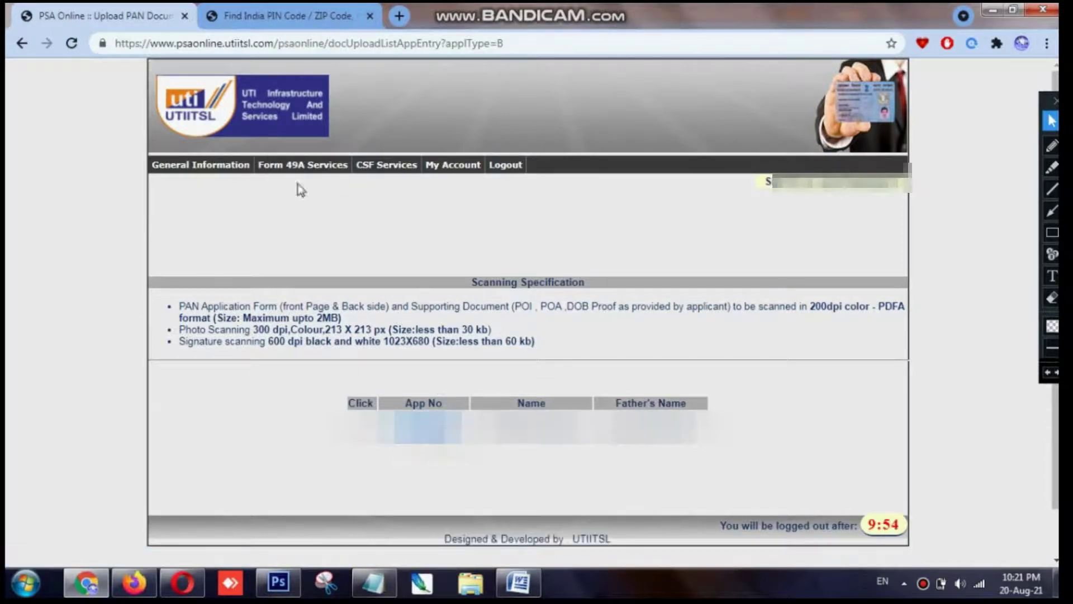
# Re-generate the PAN application form using the copied application number
pyautogui.click(302, 165)
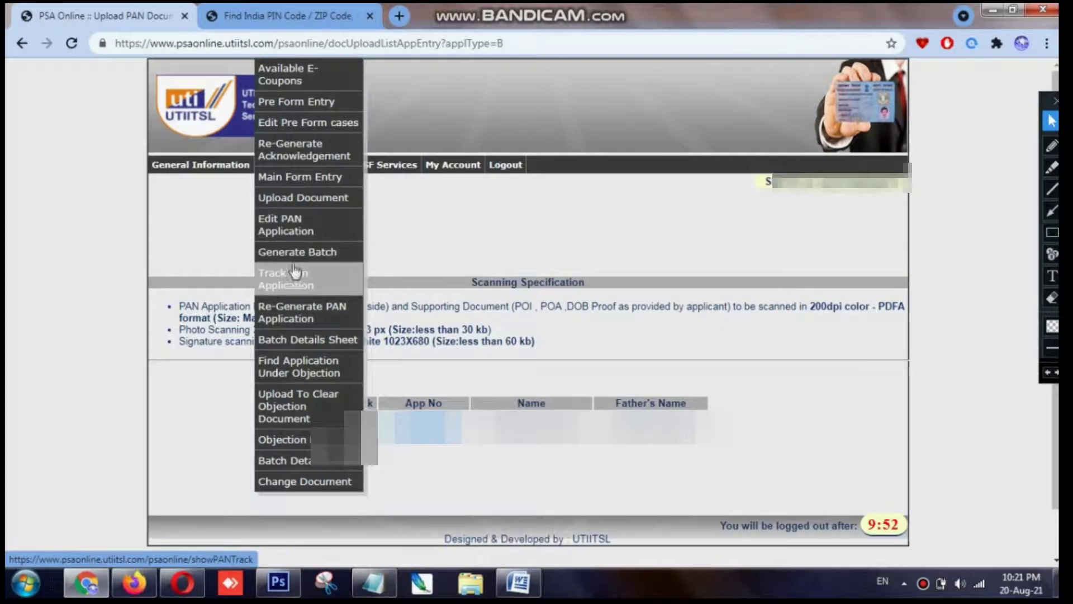
pyautogui.click(296, 319)
pyautogui.click(524, 348)
pyautogui.hotkey('ctrl', 'v')
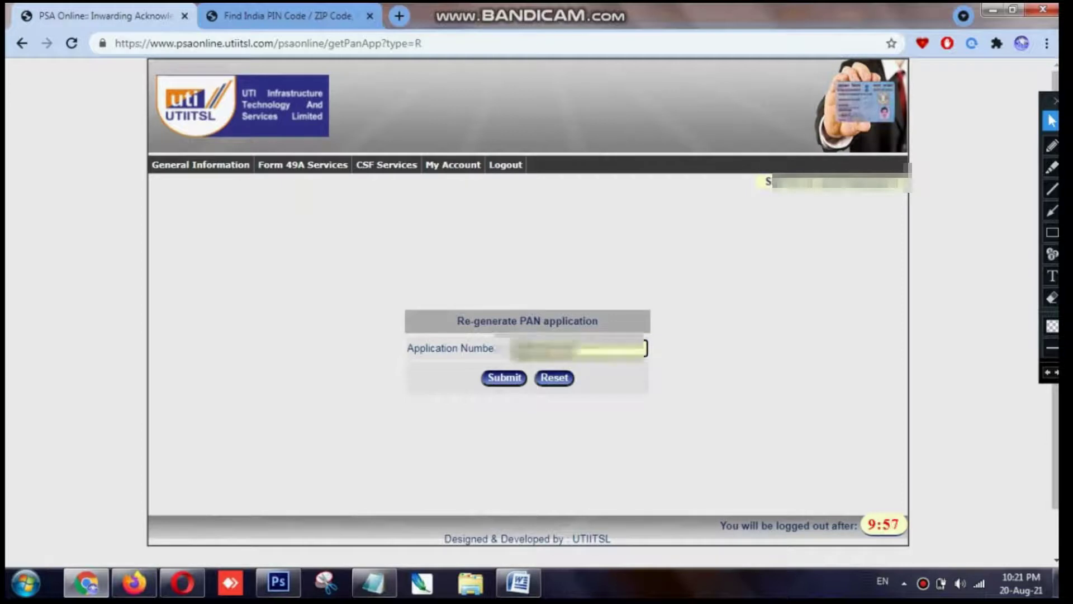
pyautogui.click(510, 379)
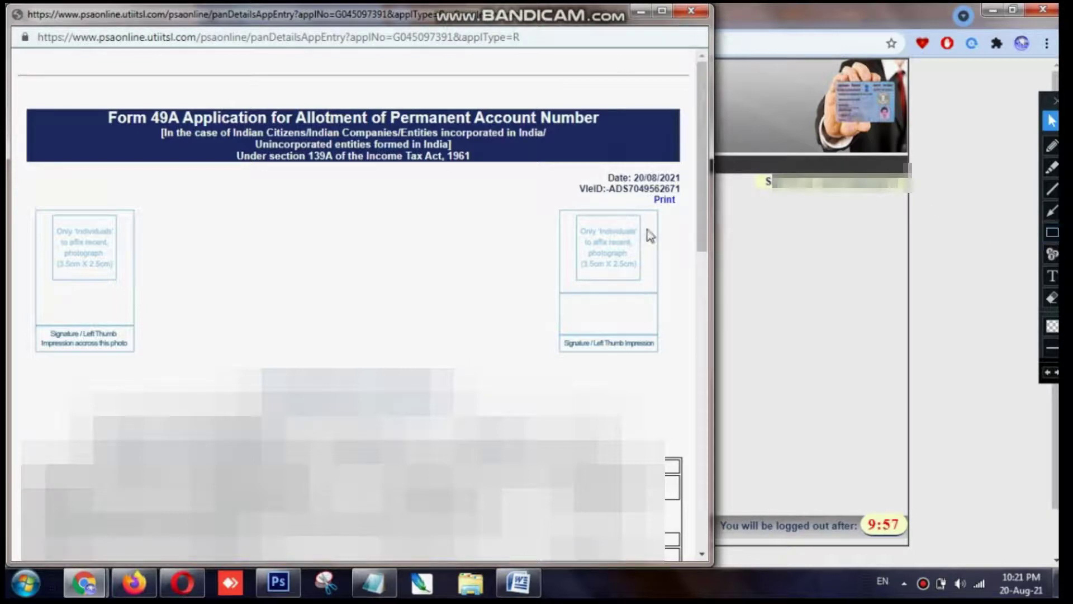
# Outline the two photograph areas on the generated Form 49A with red rectangle annotations
pyautogui.click(1053, 232)
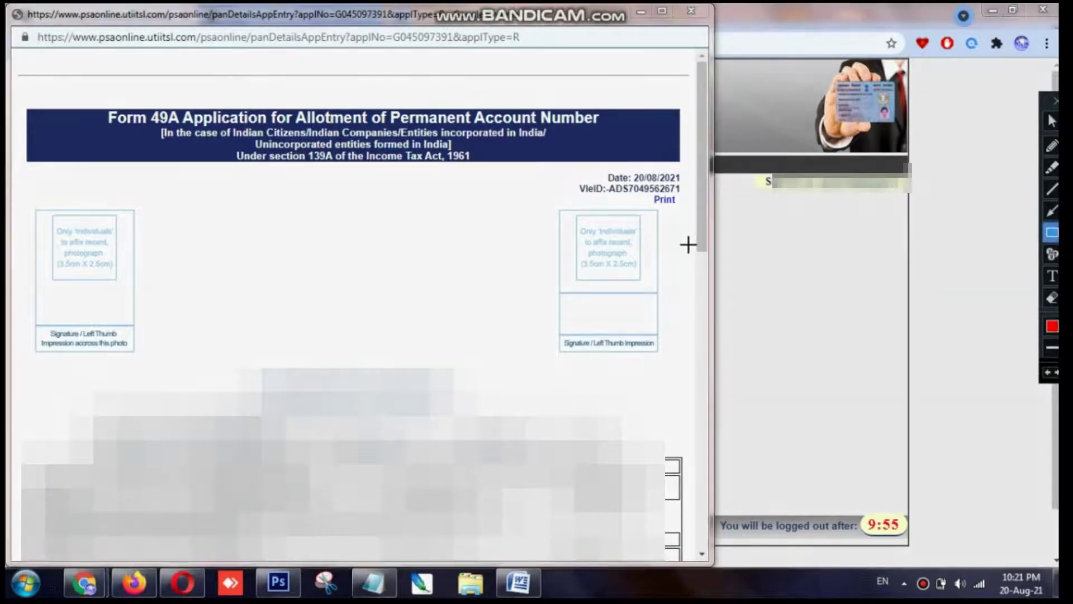
pyautogui.moveTo(559, 147); pyautogui.dragTo(662, 292)
pyautogui.moveTo(35, 322); pyautogui.dragTo(137, 177)
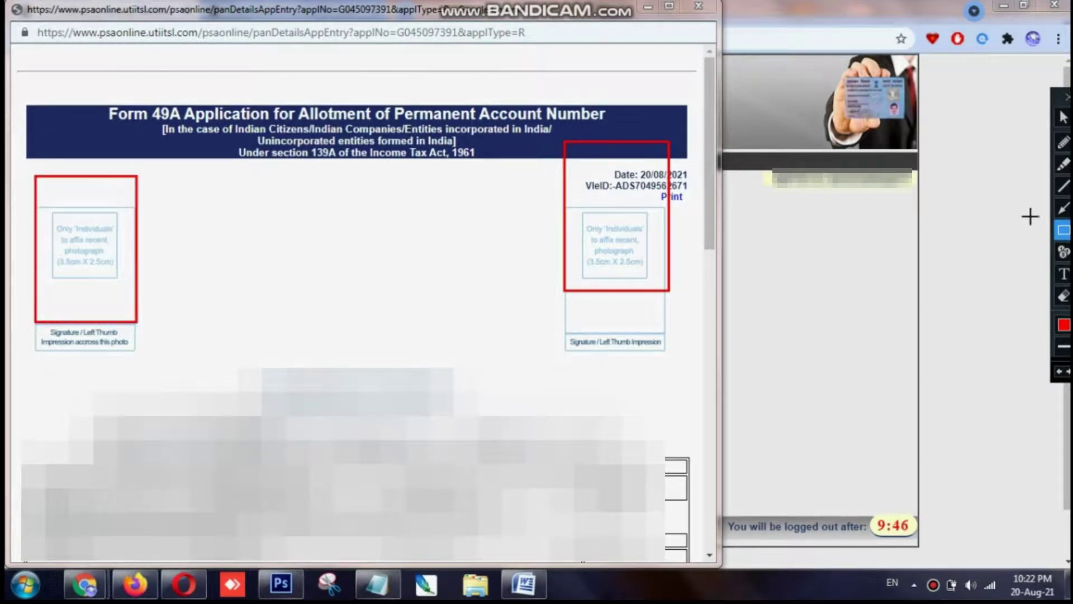
# Highlight in red where to sign beneath and across the photographs, and clear all the annotations
pyautogui.click(1064, 299)
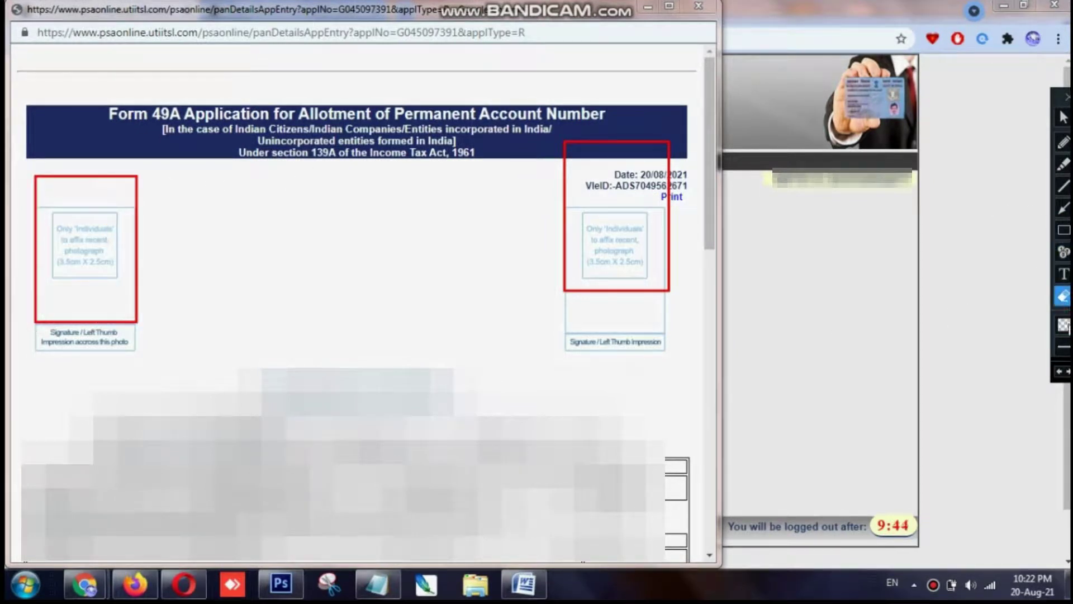
pyautogui.click(1066, 170)
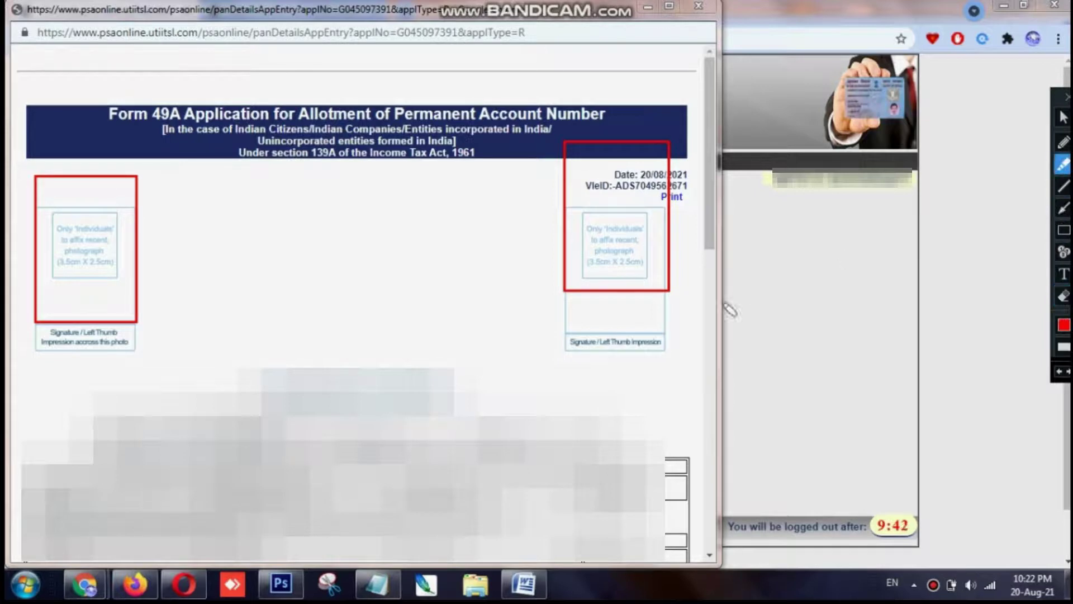
pyautogui.moveTo(598, 293); pyautogui.dragTo(649, 313)
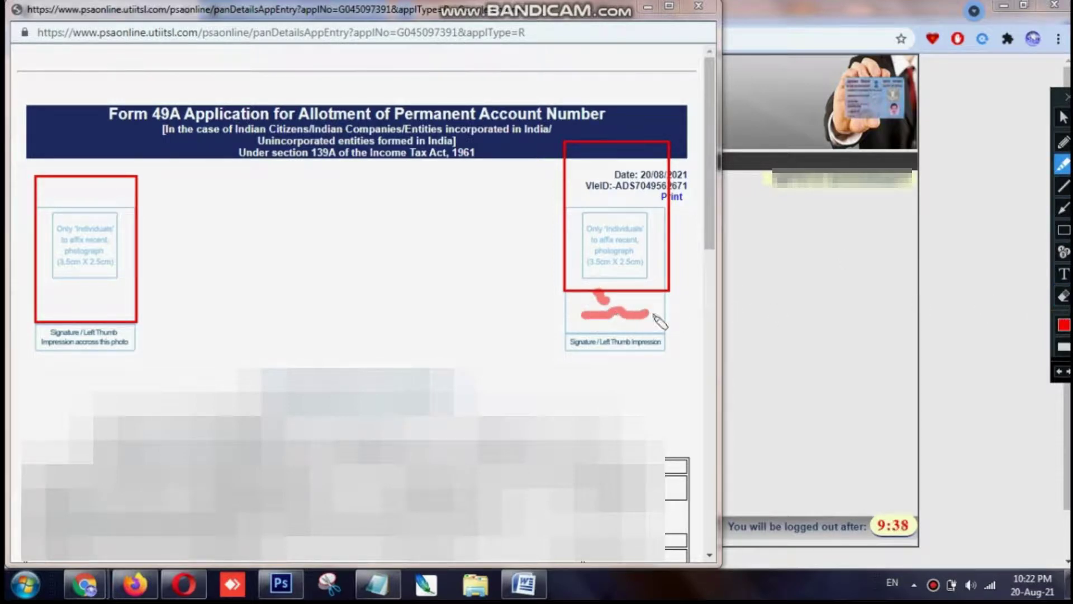
pyautogui.moveTo(101, 354)
pyautogui.mouseDown()
pyautogui.moveTo(163, 292)
pyautogui.moveTo(236, 270)
pyautogui.mouseUp()
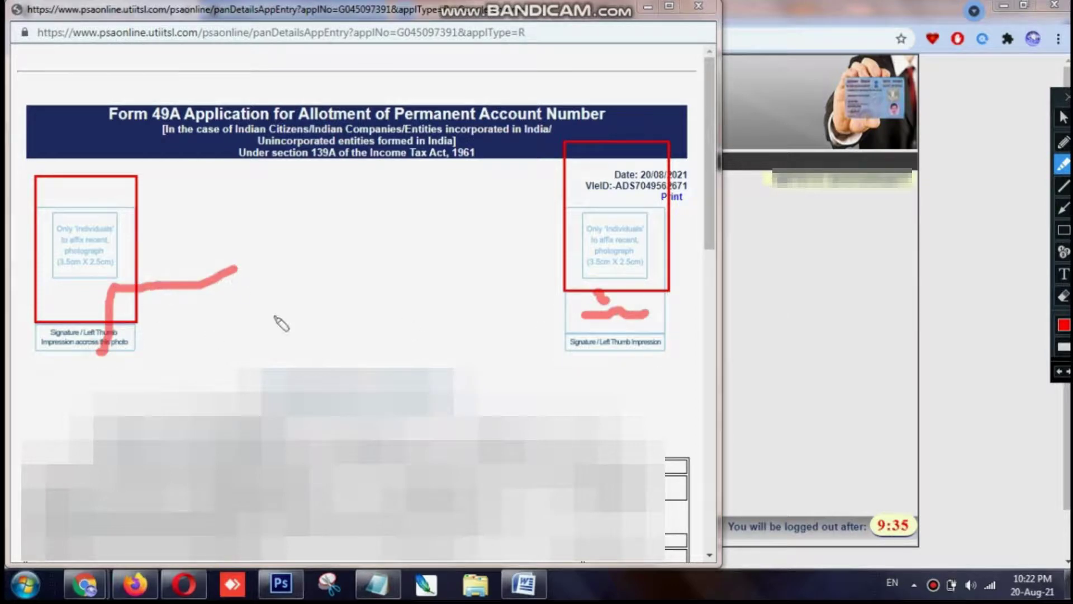
pyautogui.click(1064, 297)
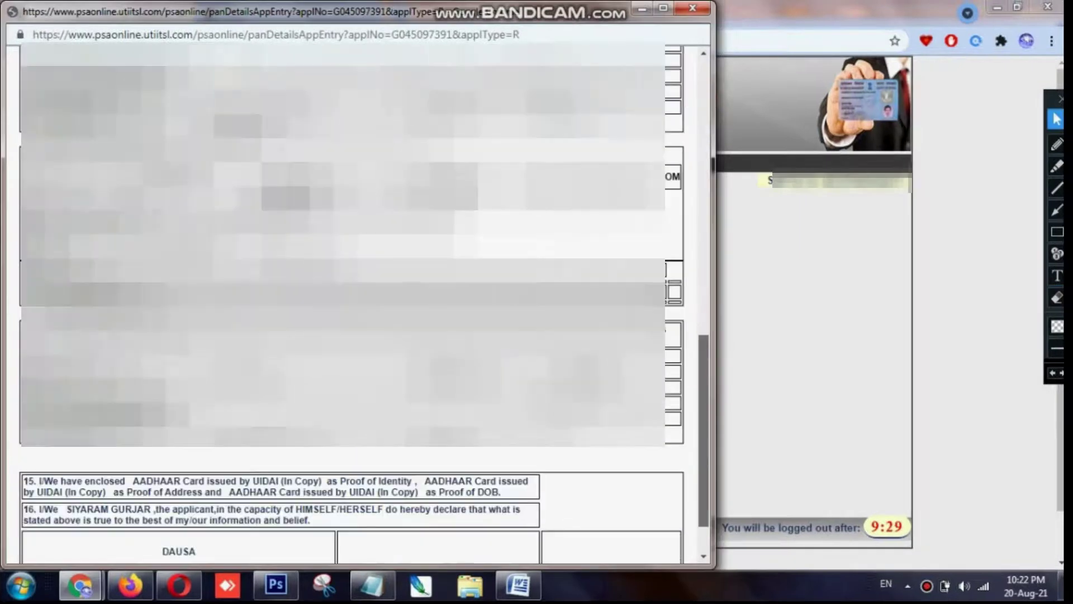
# Highlight the signature and date boxes at the end of the generated form in red, and clear the marks
pyautogui.scroll(-2, 358, 302)
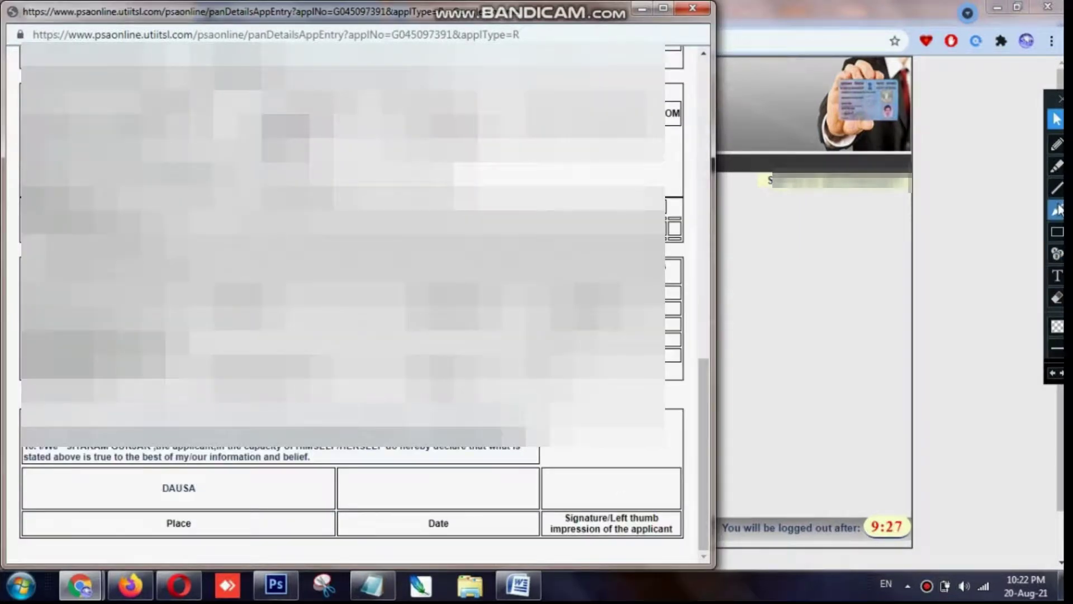
pyautogui.click(1056, 166)
pyautogui.moveTo(590, 482); pyautogui.dragTo(671, 489)
pyautogui.moveTo(389, 487); pyautogui.dragTo(497, 494)
pyautogui.moveTo(433, 513)
pyautogui.mouseDown()
pyautogui.moveTo(432, 532)
pyautogui.moveTo(445, 520)
pyautogui.mouseUp()
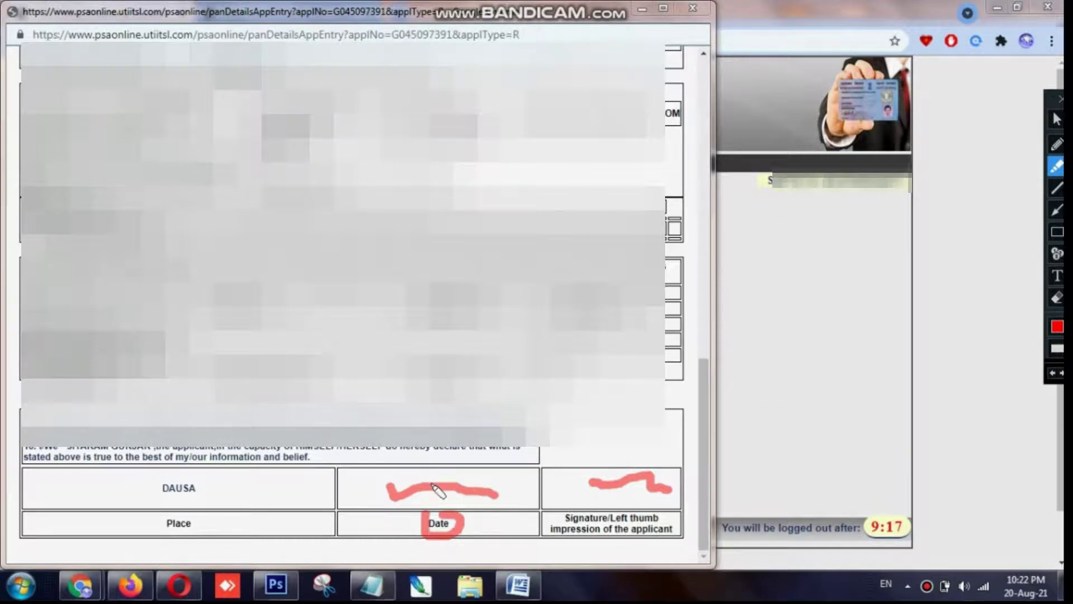
pyautogui.click(1058, 301)
pyautogui.click(766, 378)
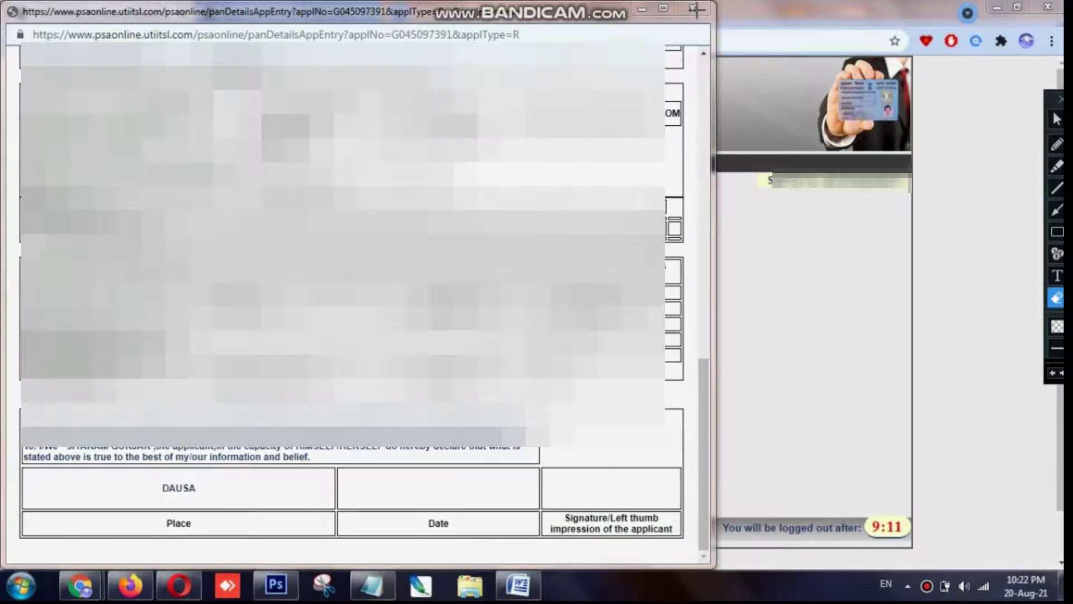
pyautogui.click(1054, 122)
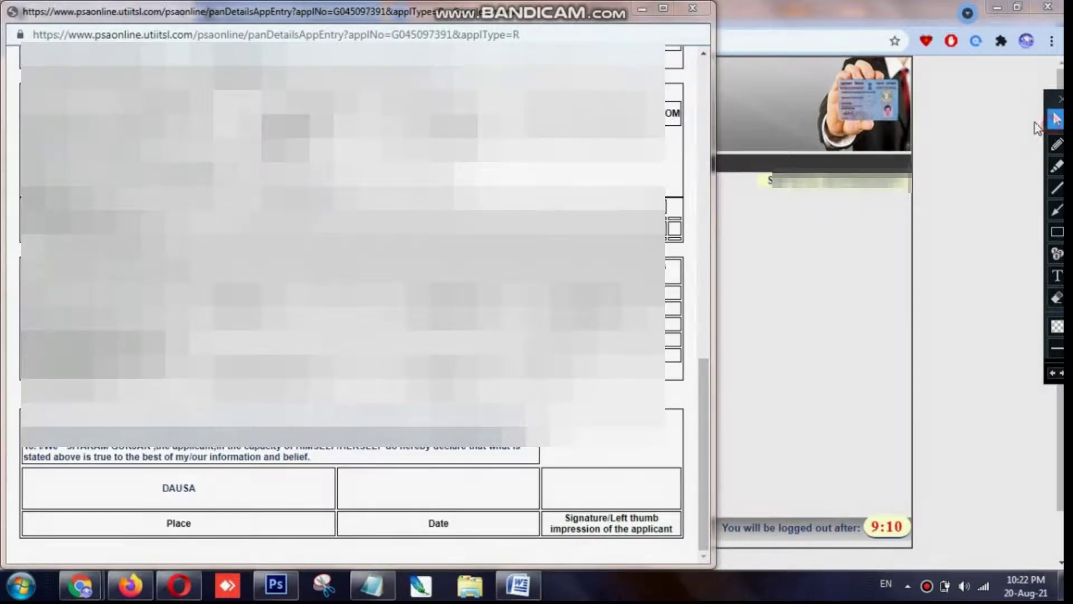
# Close the generated form window and open the Form 49A document upload page
pyautogui.click(691, 10)
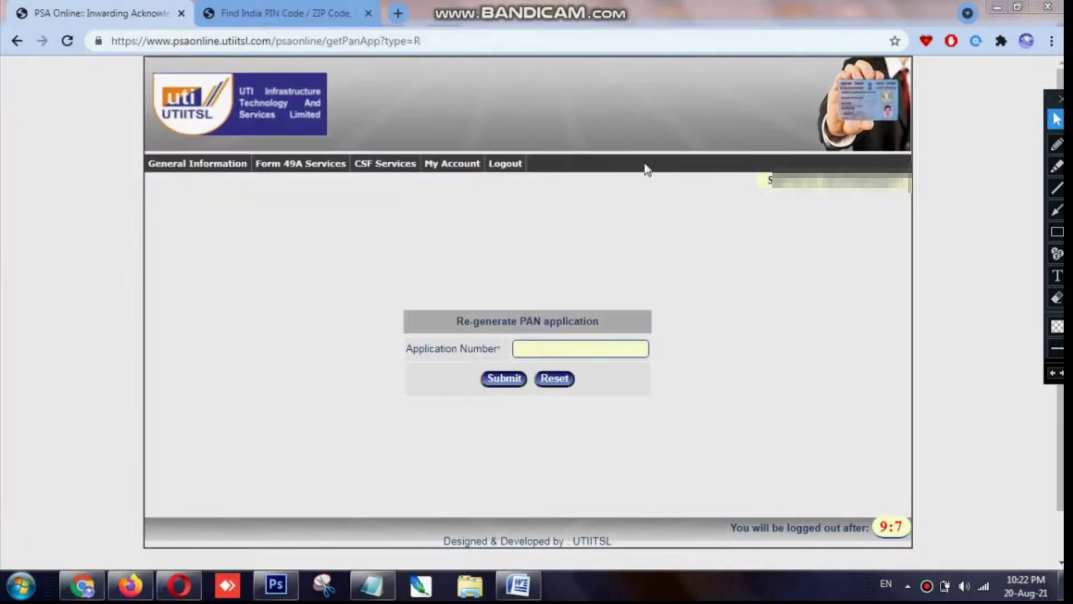
pyautogui.moveTo(296, 178)
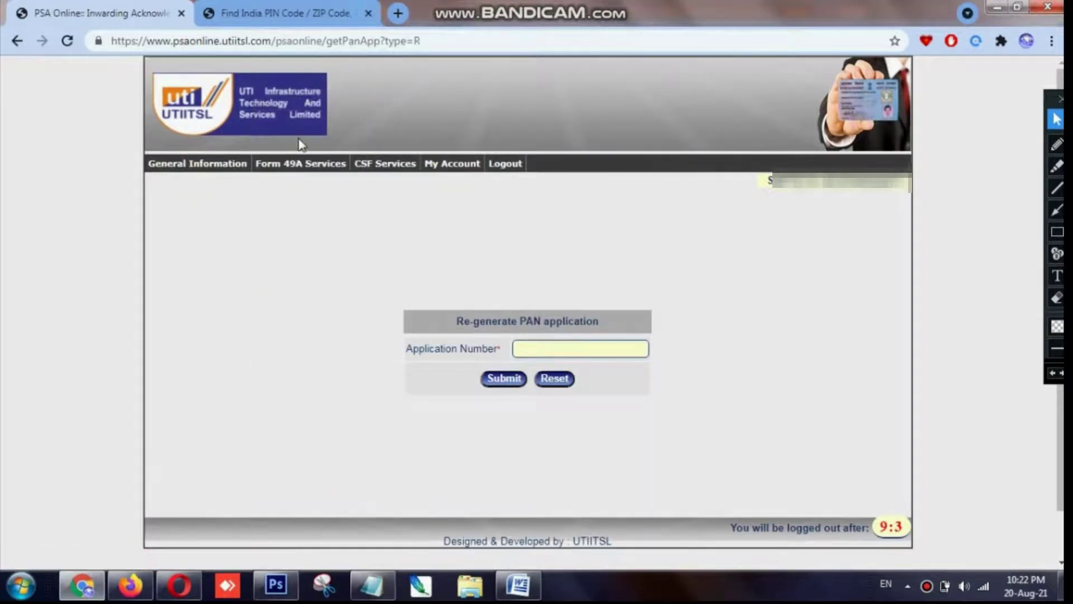
pyautogui.click(301, 126)
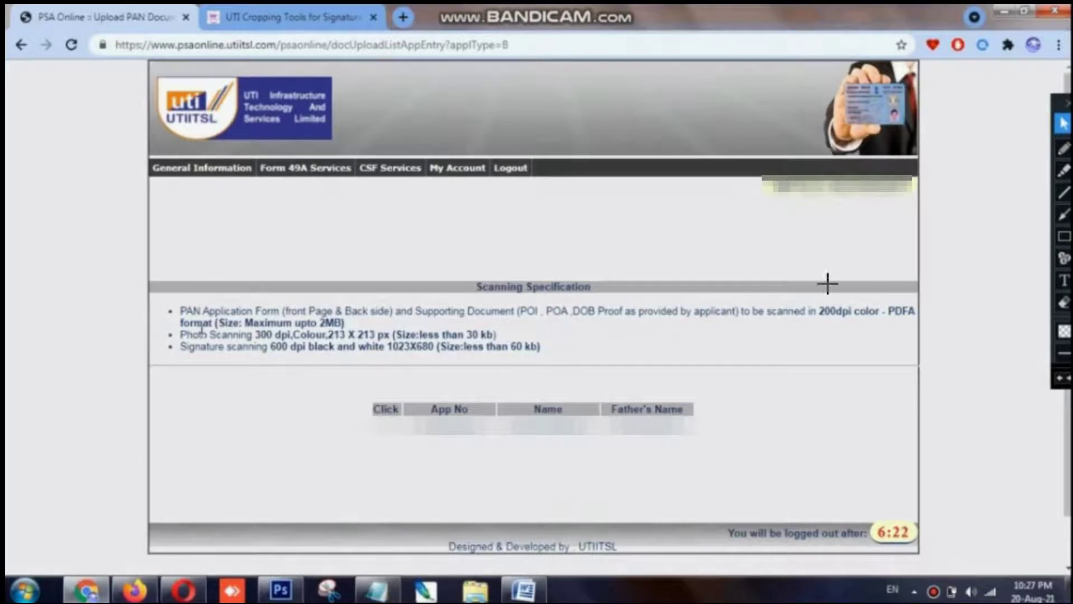
# Outline the 200dpi color PDFA format and the 2MB size limit in red in the scanning specification, and clear the marks
pyautogui.moveTo(790, 304); pyautogui.dragTo(928, 330)
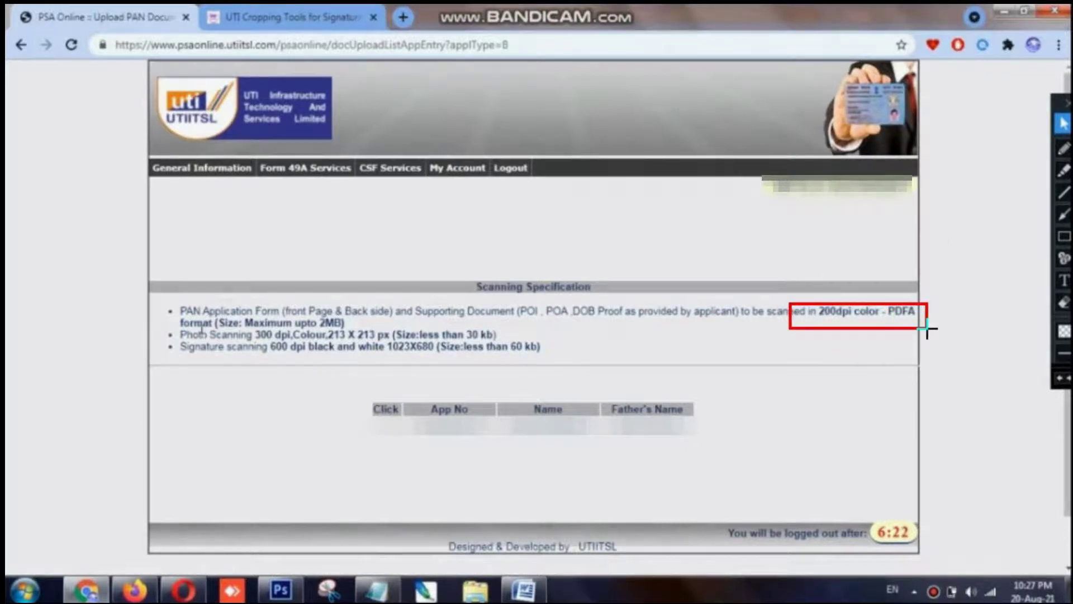
pyautogui.moveTo(288, 306); pyautogui.dragTo(369, 330)
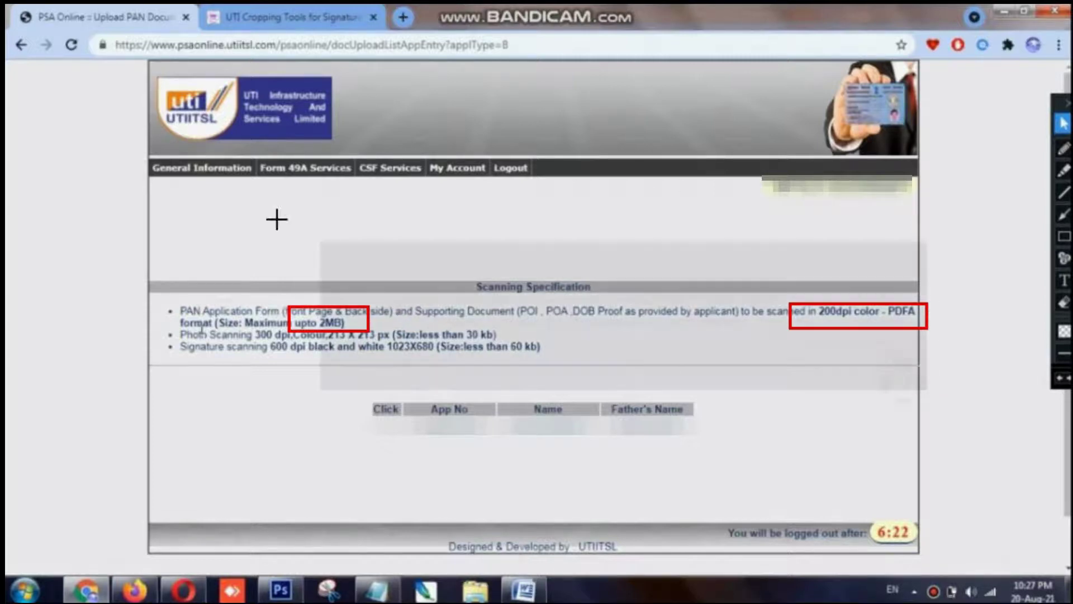
pyautogui.press('Delete')
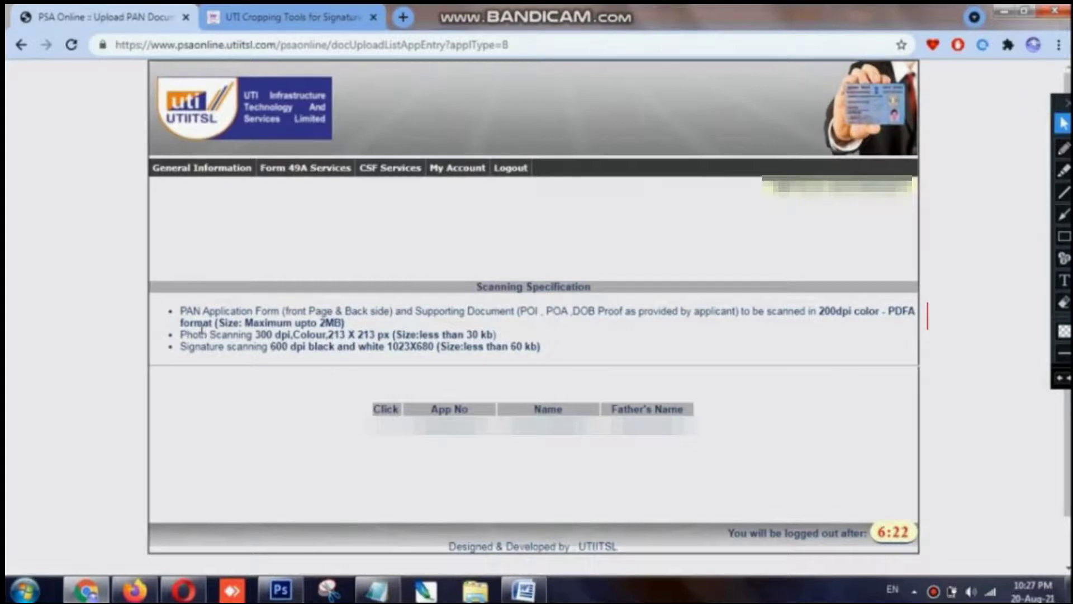
# Outline the photo and signature scanning requirements with a red rectangle, and clear it
pyautogui.click(228, 352)
pyautogui.moveTo(229, 352)
pyautogui.mouseDown()
pyautogui.moveTo(277, 308)
pyautogui.moveTo(347, 319)
pyautogui.moveTo(505, 305)
pyautogui.mouseUp()
pyautogui.moveTo(233, 368)
pyautogui.mouseDown()
pyautogui.moveTo(432, 307)
pyautogui.moveTo(515, 305)
pyautogui.moveTo(555, 319)
pyautogui.mouseUp()
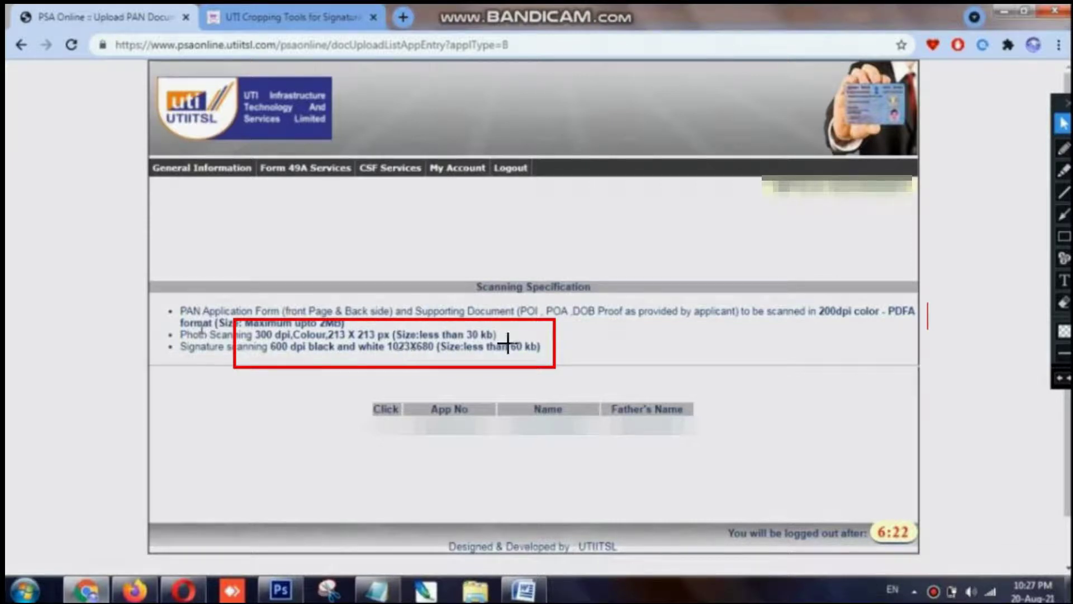
pyautogui.moveTo(825, 474)
pyautogui.mouseDown()
pyautogui.moveTo(456, 386)
pyautogui.moveTo(143, 268)
pyautogui.moveTo(142, 248)
pyautogui.mouseUp()
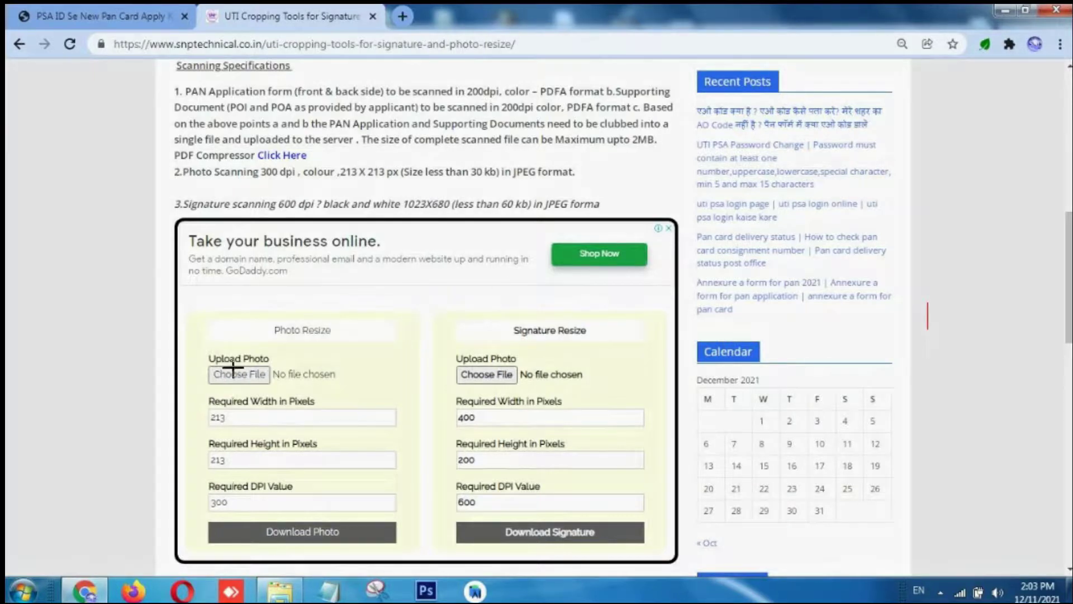
# Outline the file choosers and download buttons of the Photo Resize and Signature Resize tools in red, and clear all the marks
pyautogui.moveTo(202, 344)
pyautogui.mouseDown()
pyautogui.moveTo(217, 366)
pyautogui.moveTo(285, 388)
pyautogui.mouseUp()
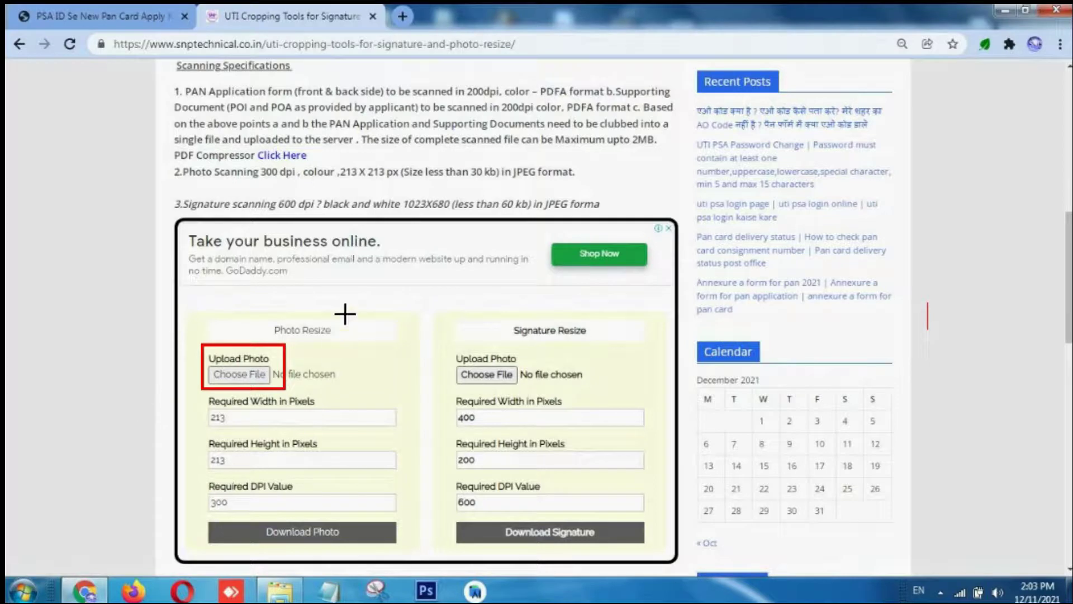
pyautogui.moveTo(185, 515)
pyautogui.mouseDown()
pyautogui.moveTo(314, 546)
pyautogui.moveTo(404, 550)
pyautogui.mouseUp()
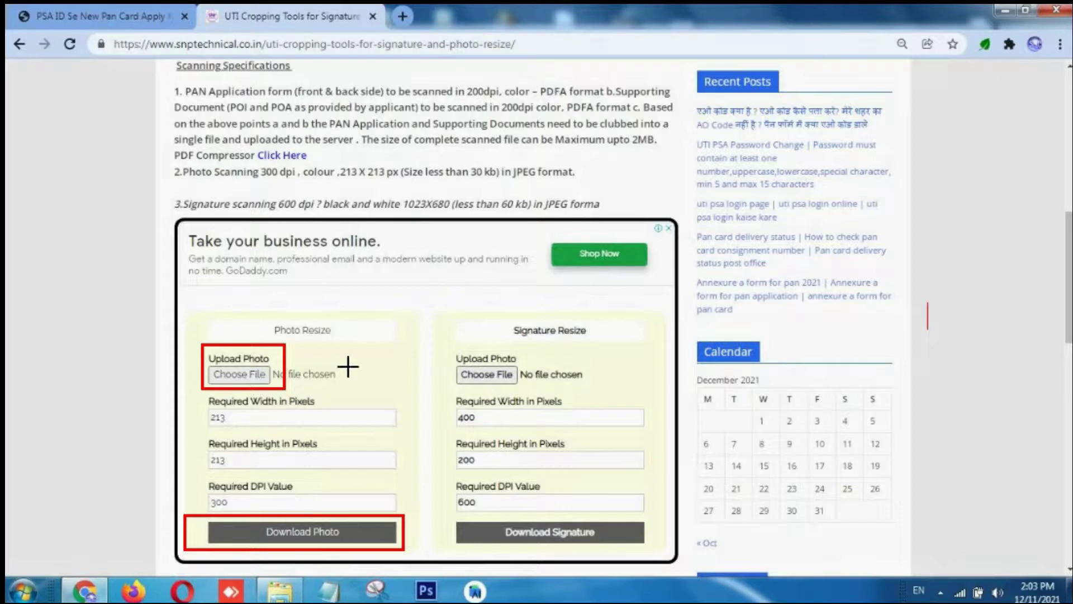
pyautogui.moveTo(437, 346)
pyautogui.mouseDown()
pyautogui.moveTo(528, 398)
pyautogui.moveTo(556, 398)
pyautogui.mouseUp()
pyautogui.moveTo(454, 499)
pyautogui.mouseDown()
pyautogui.moveTo(546, 556)
pyautogui.moveTo(671, 558)
pyautogui.mouseUp()
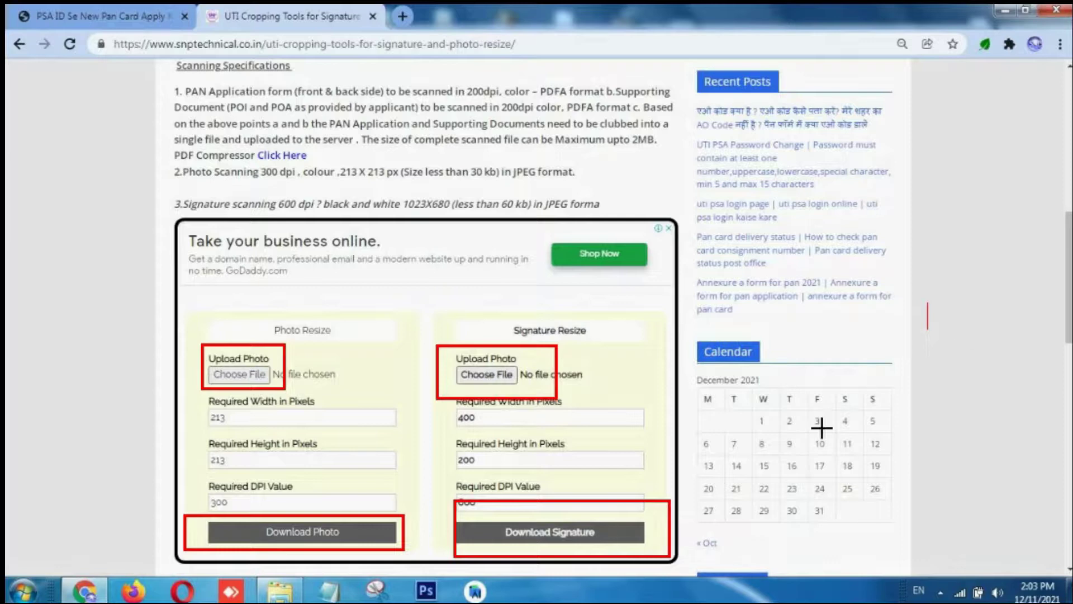
pyautogui.moveTo(765, 579)
pyautogui.mouseDown()
pyautogui.moveTo(210, 384)
pyautogui.moveTo(254, 283)
pyautogui.mouseUp()
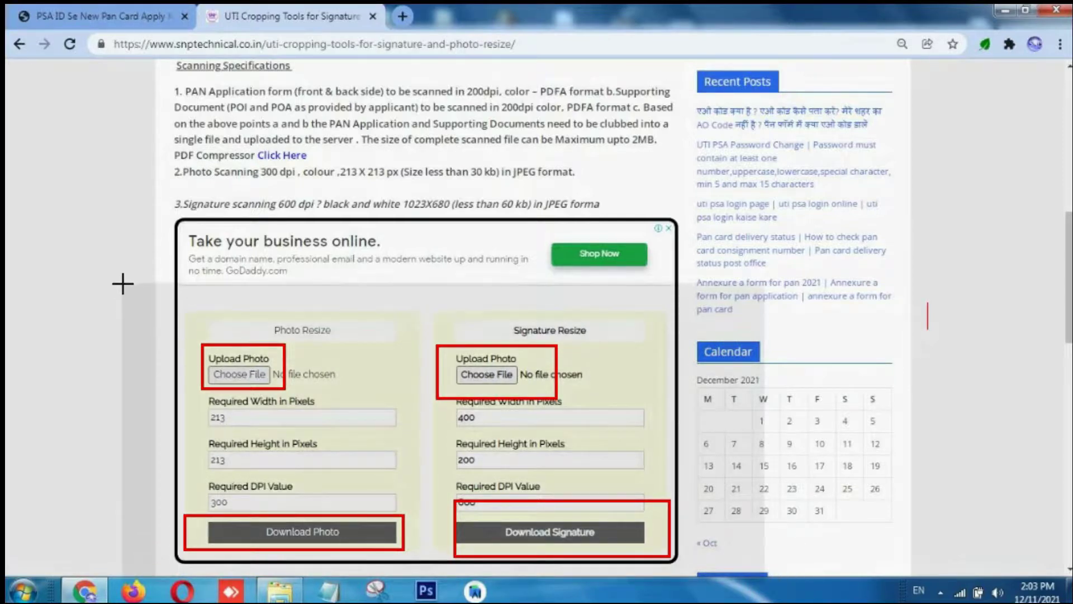
pyautogui.press('Escape')
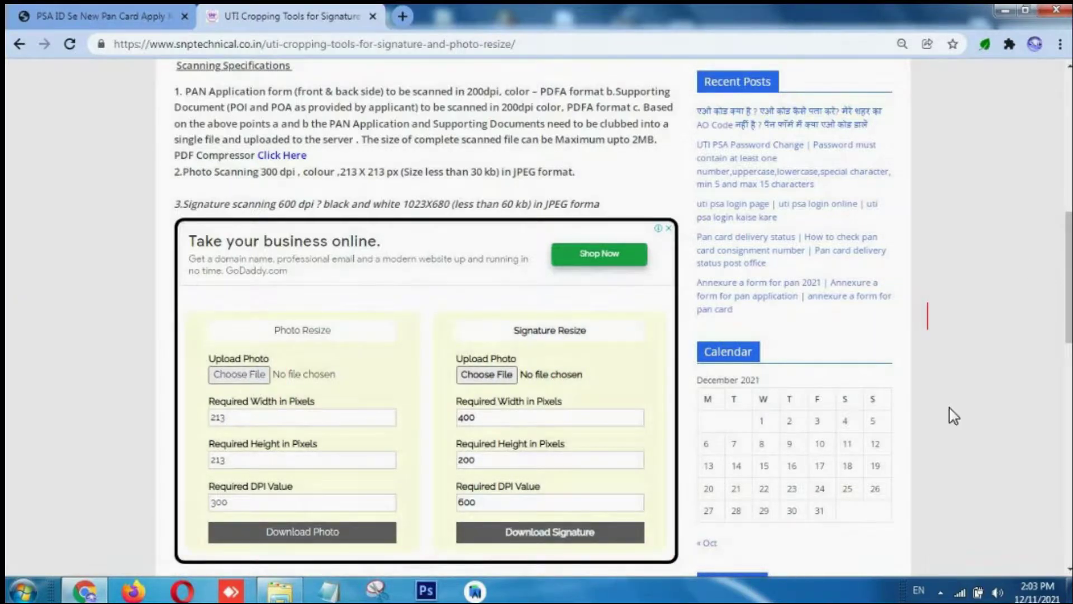
# Upload pan form ss.pdf as the PAN form, photo s.jpg as the picture and sig s.jpg as the signature, and acknowledge the message
pyautogui.moveTo(474, 591)
pyautogui.click(474, 591)
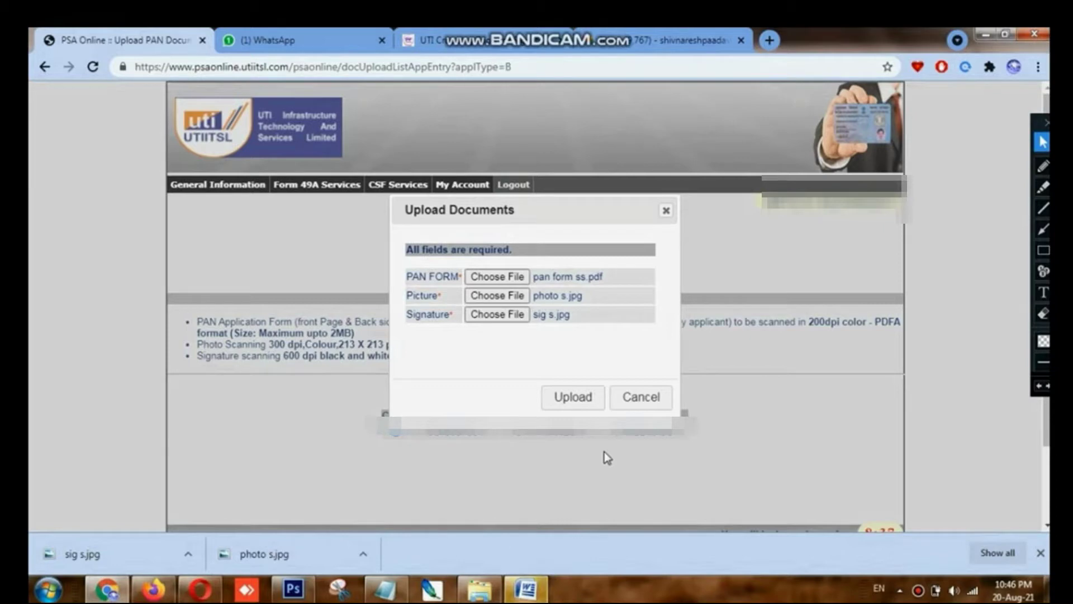
pyautogui.click(573, 397)
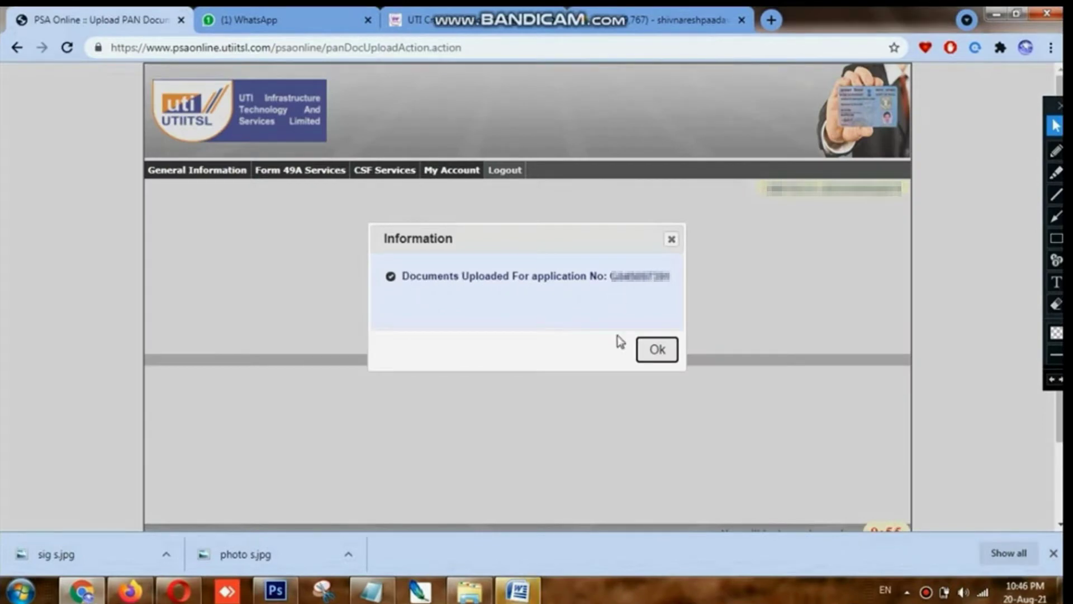
pyautogui.click(657, 352)
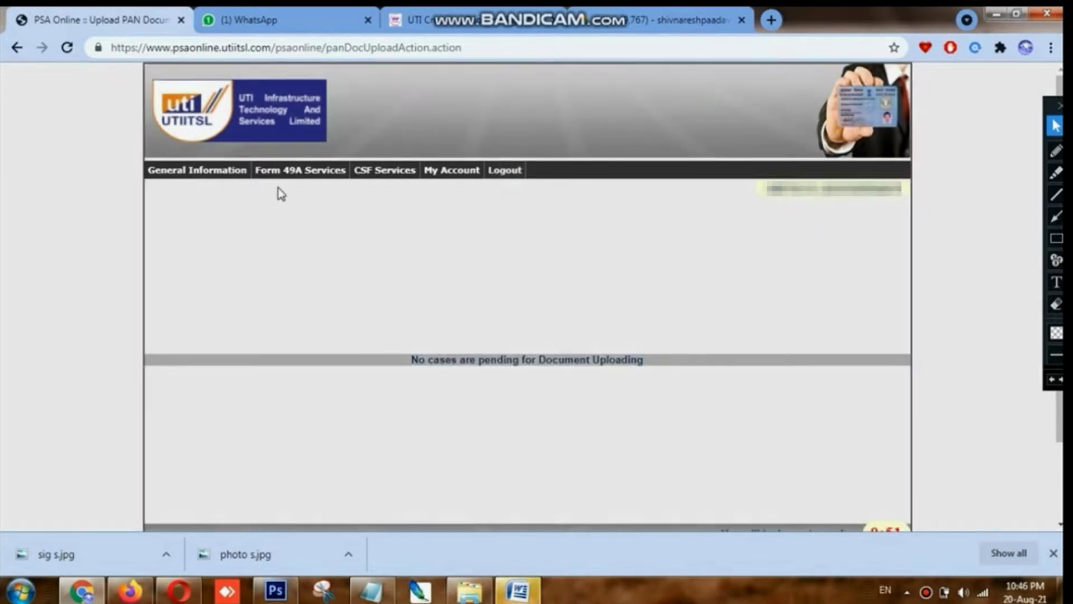
# Generate a Form 49A batch from all the listed applications, and return to the portal's home page
pyautogui.moveTo(299, 170)
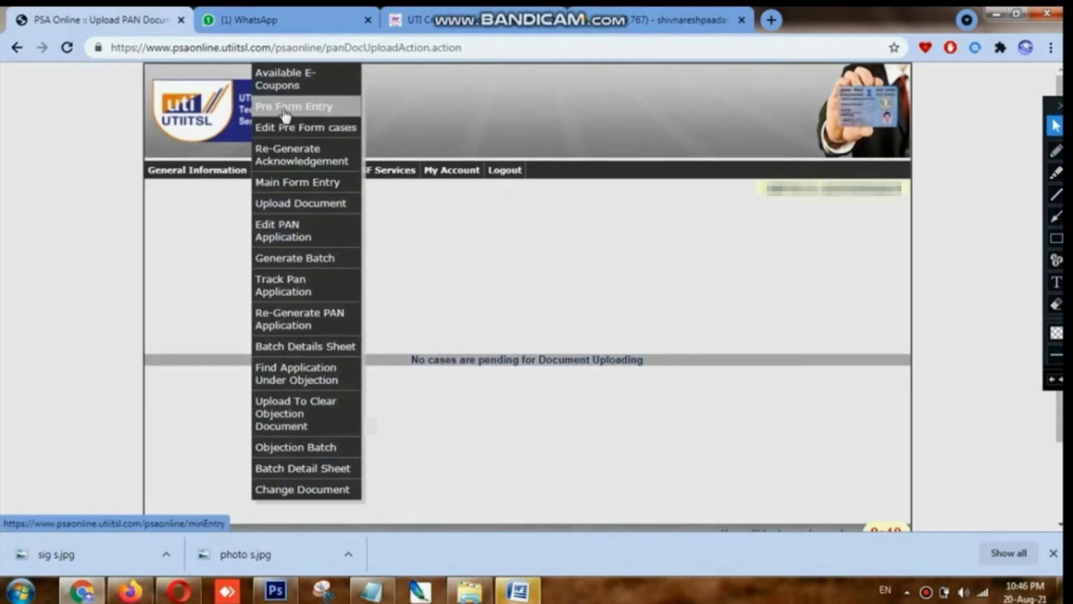
pyautogui.click(309, 257)
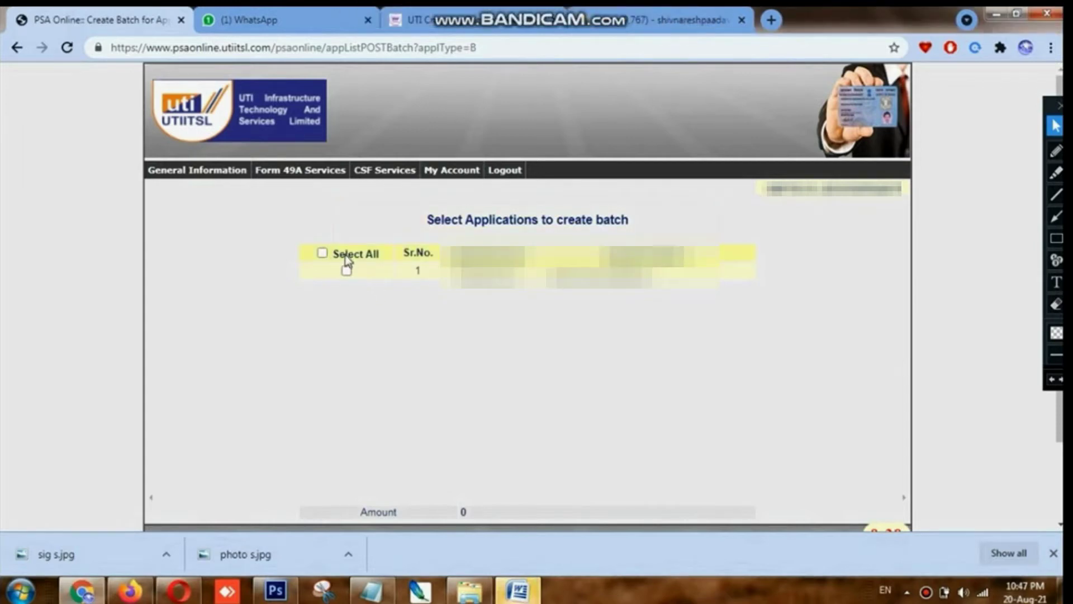
pyautogui.click(322, 253)
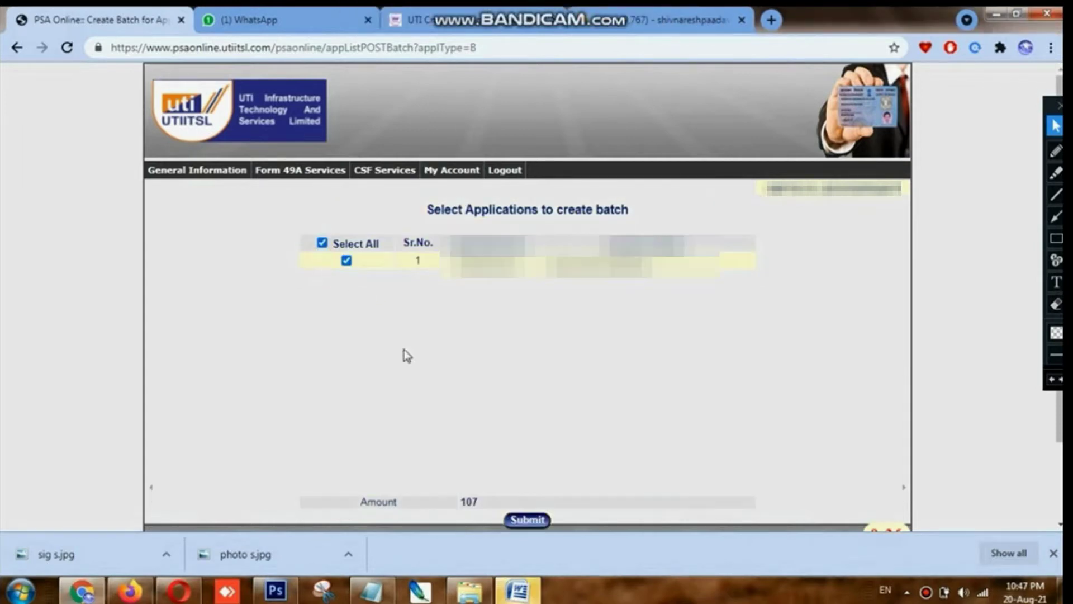
pyautogui.click(522, 520)
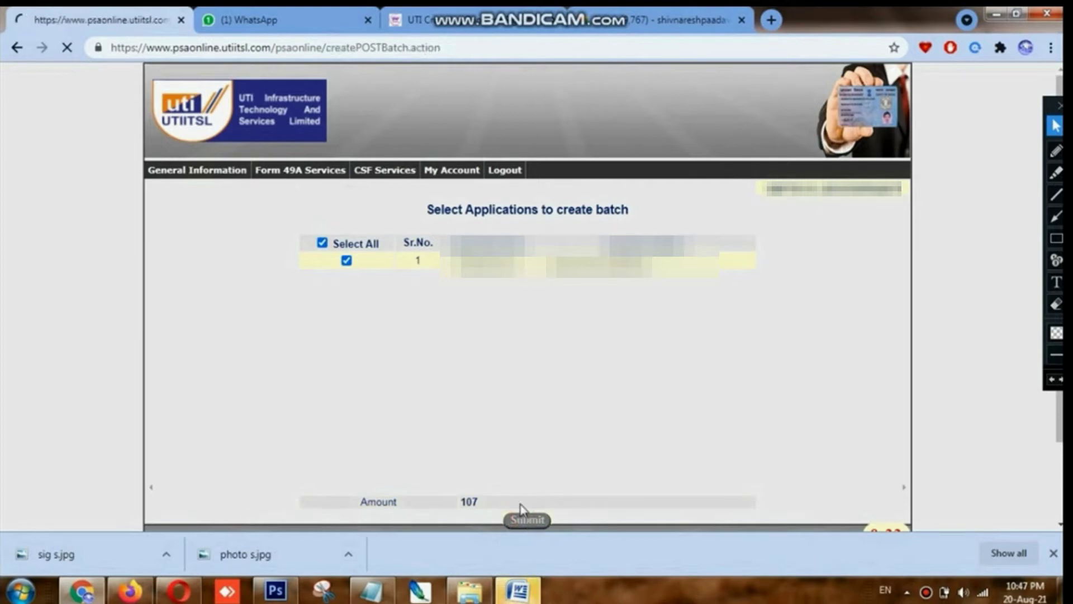
pyautogui.moveTo(543, 11)
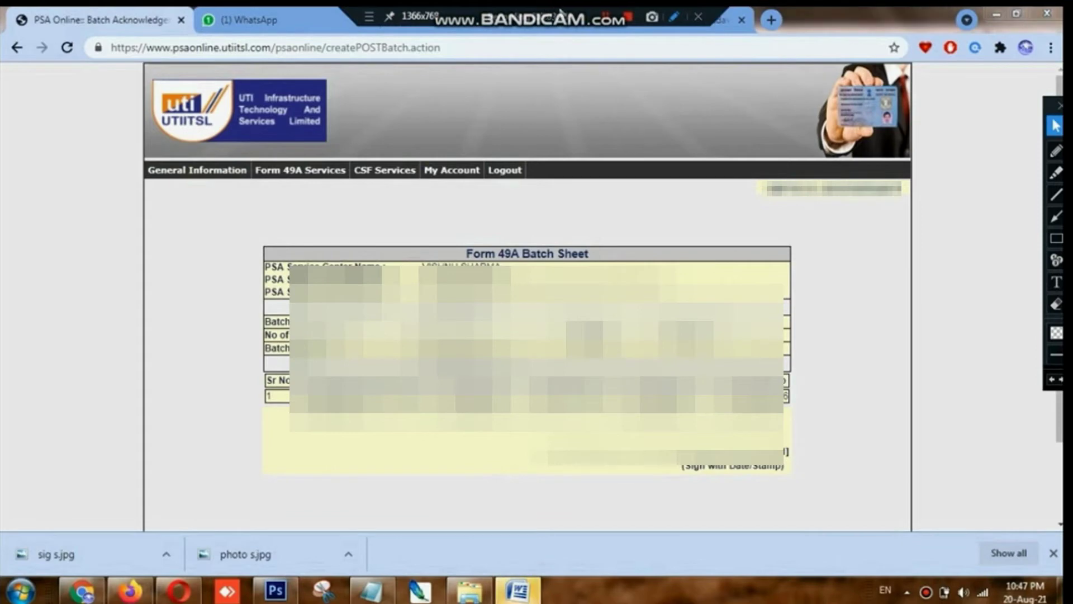
pyautogui.click(282, 121)
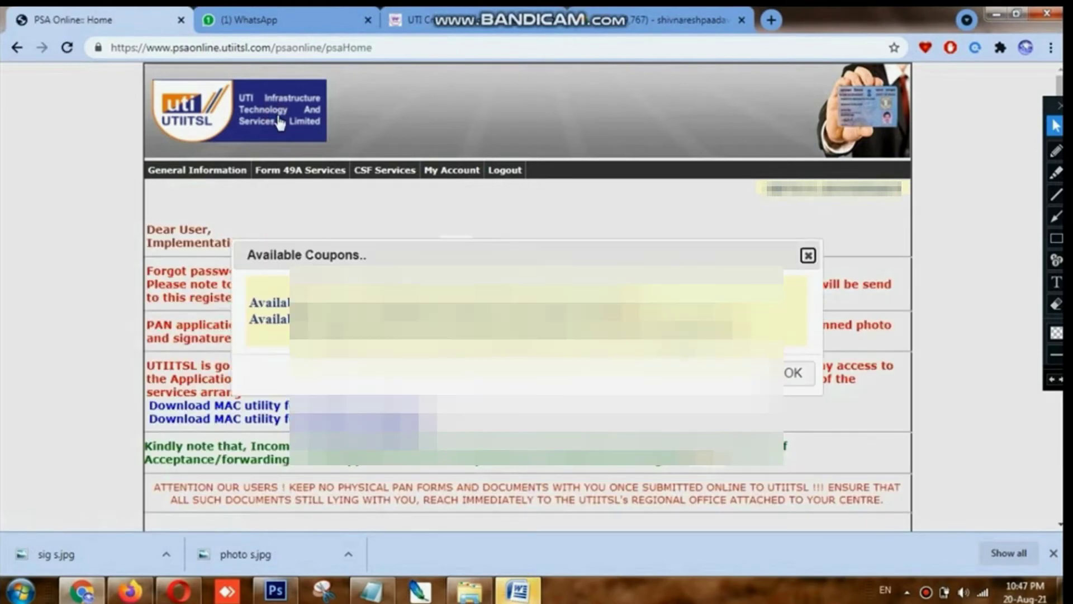